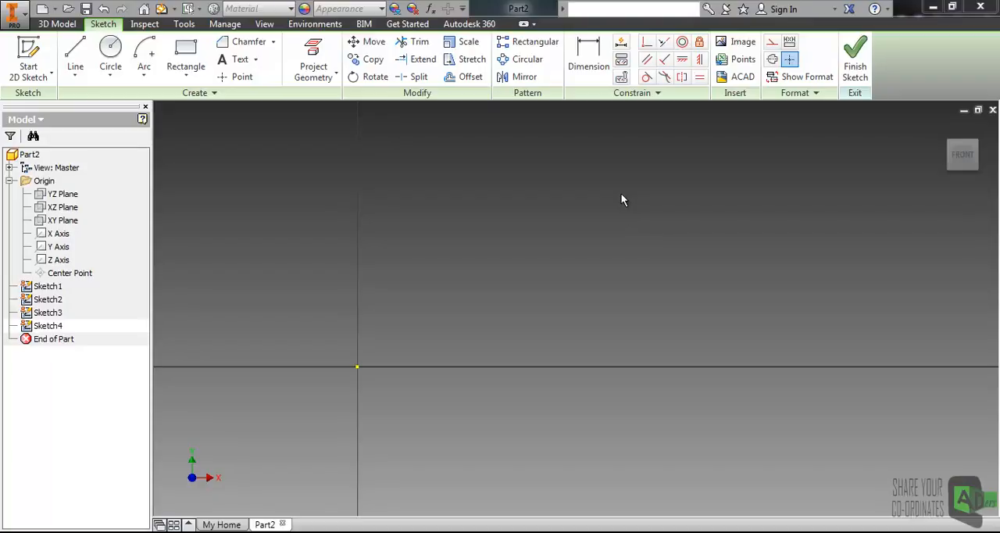
Step: Sketch a single line sloping gently downward above the horizontal axis
{"action": "left_click", "coordinate": [644, 101]}
{"action": "left_click", "coordinate": [550, 205]}
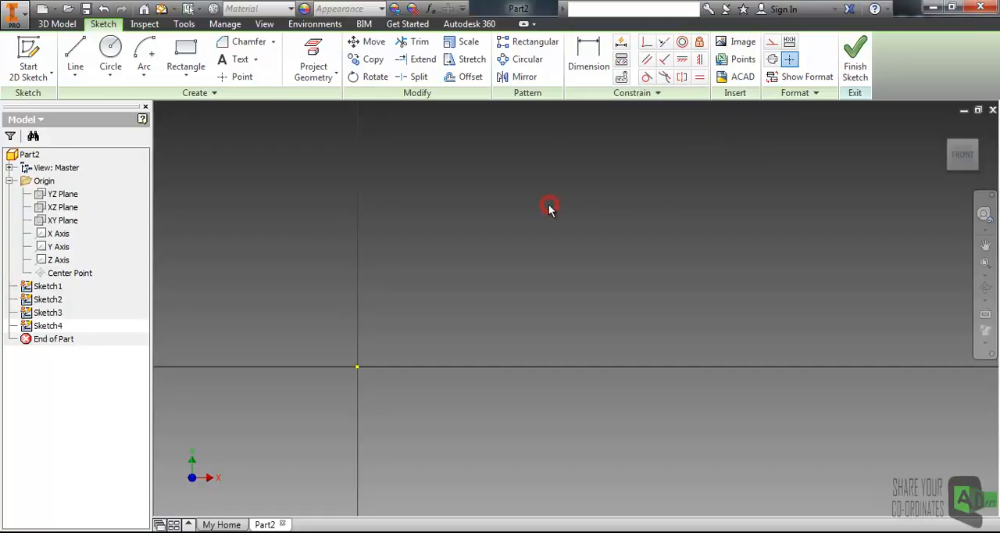
{"action": "mouse_move", "coordinate": [550, 207]}
{"action": "middle_mouse_down"}
{"action": "mouse_move", "coordinate": [549, 223]}
{"action": "mouse_move", "coordinate": [489, 225]}
{"action": "middle_mouse_up"}
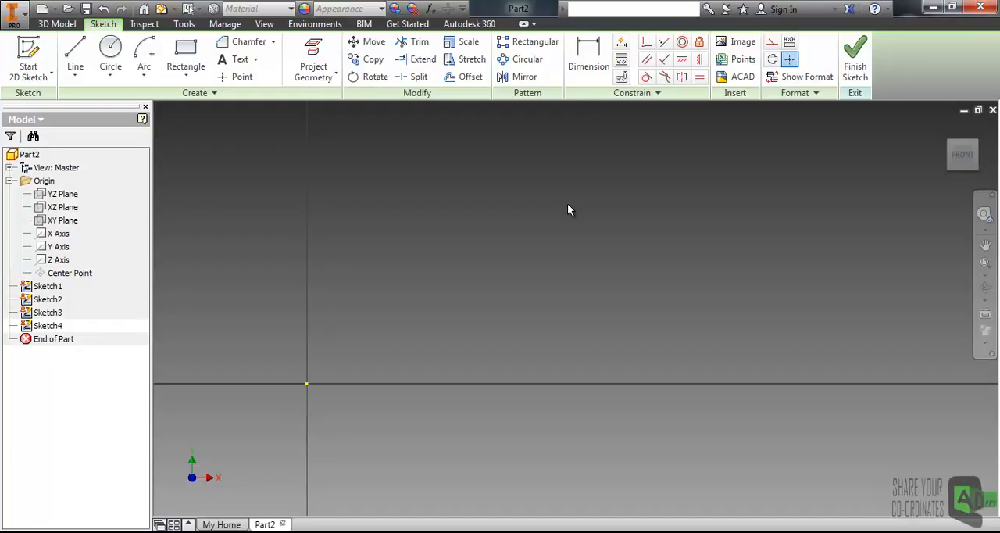
{"action": "left_click", "coordinate": [75, 53]}
{"action": "left_click", "coordinate": [423, 248]}
{"action": "left_click", "coordinate": [757, 314]}
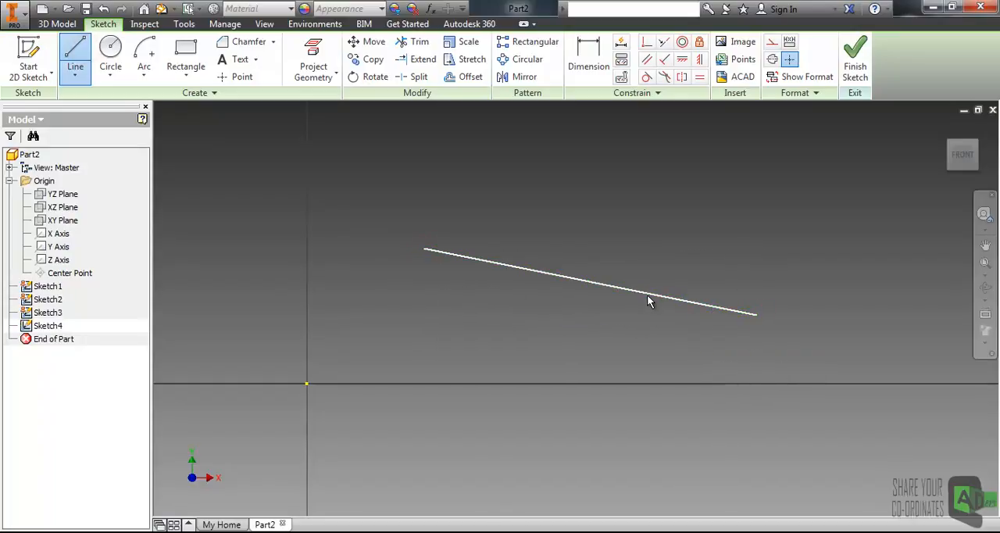
{"action": "key", "text": "Escape"}
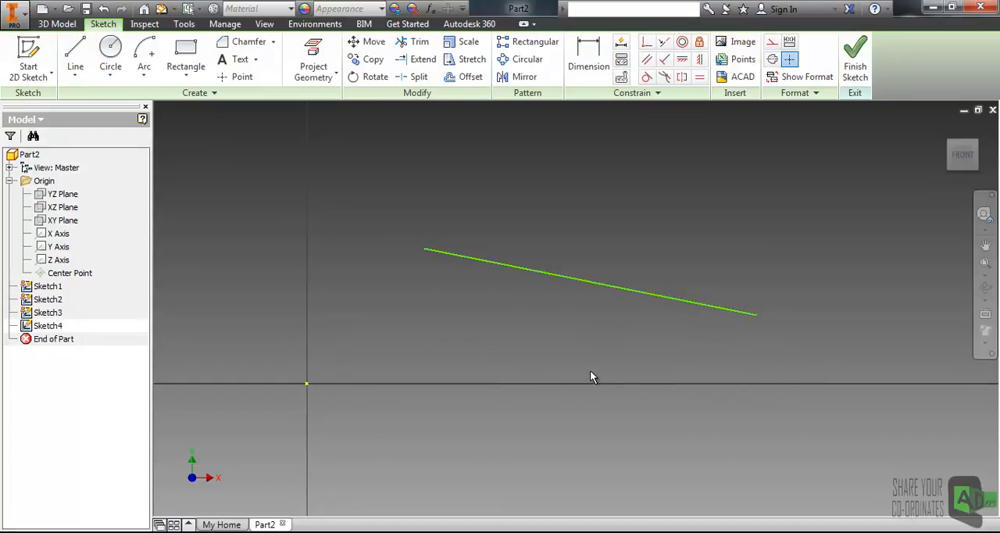
Step: Delete the single sloping line from the sketch
{"action": "middle_click_drag", "start_coordinate": [523, 302], "coordinate": [539, 316]}
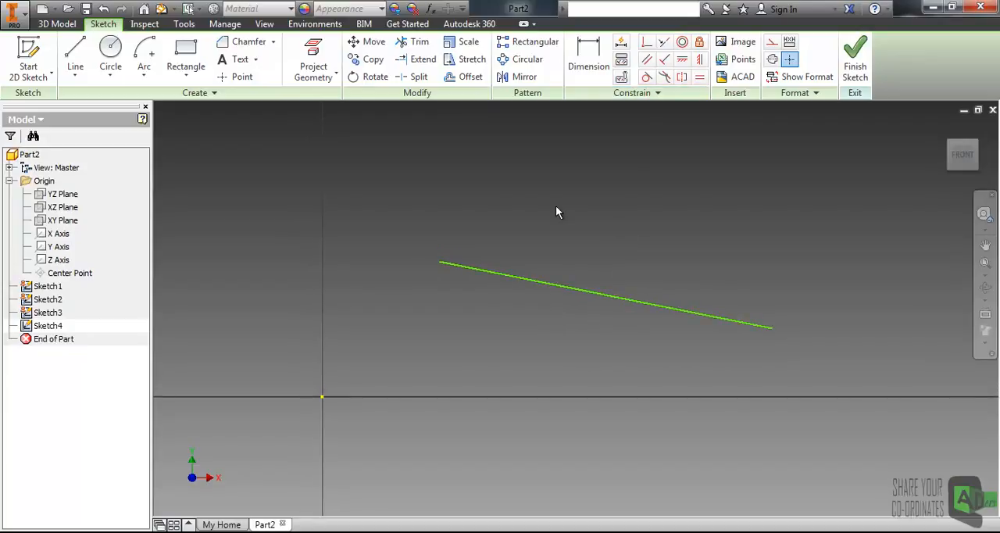
{"action": "left_click", "coordinate": [517, 277]}
{"action": "key", "text": "Escape"}
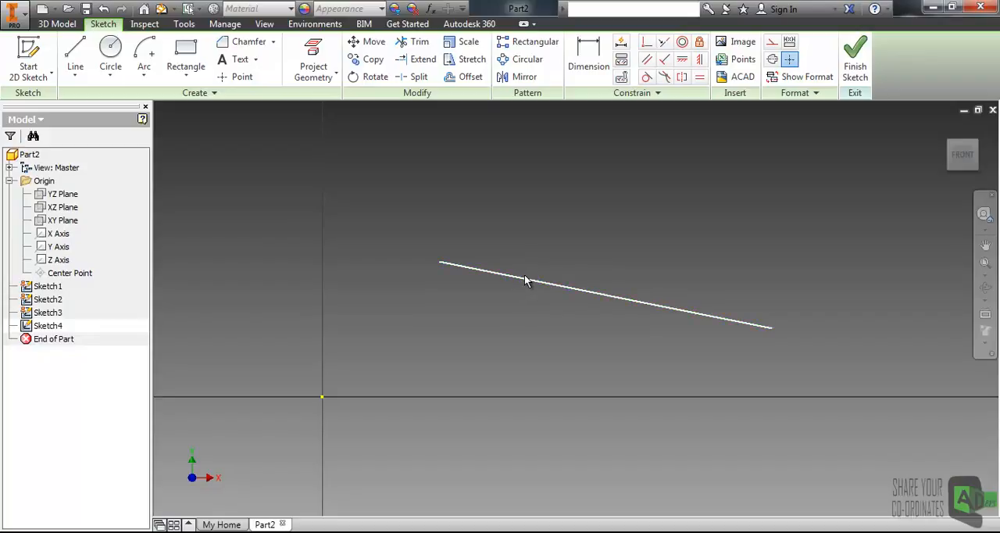
{"action": "left_click", "coordinate": [539, 284]}
{"action": "key", "text": "Delete"}
Step: Sketch a closed six-sided irregular profile about 97 mm wide above the horizontal axis, with a vertical left edge and a notch in its upper side
{"action": "left_click", "coordinate": [75, 53]}
{"action": "left_click", "coordinate": [416, 329]}
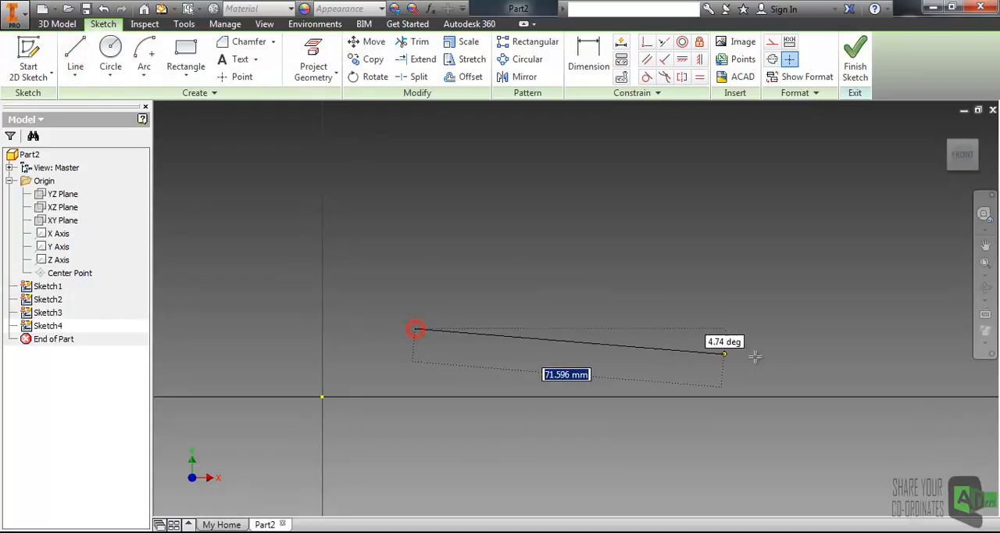
{"action": "left_click", "coordinate": [835, 357]}
{"action": "left_click", "coordinate": [866, 213]}
{"action": "left_click", "coordinate": [717, 149]}
{"action": "left_click", "coordinate": [504, 232]}
{"action": "left_click", "coordinate": [413, 187]}
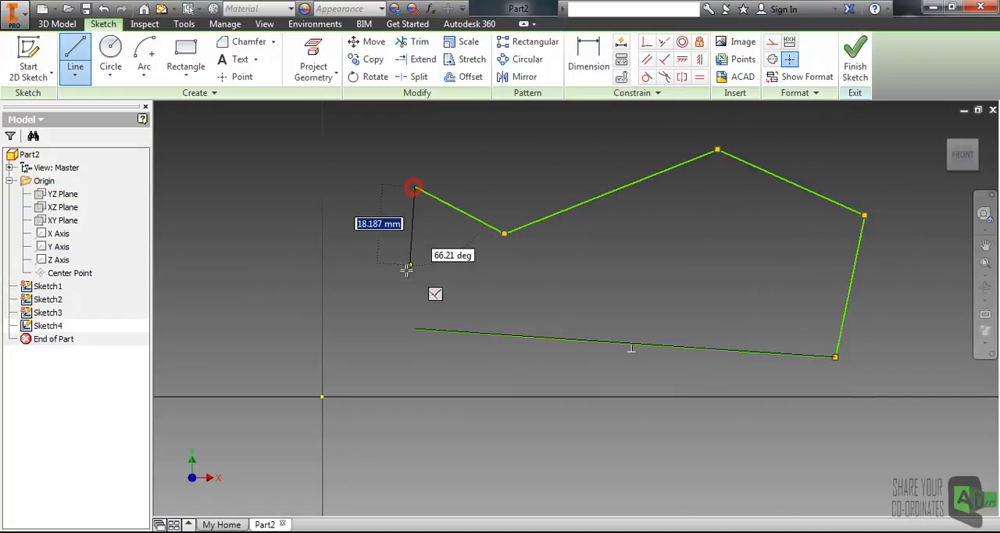
{"action": "left_click", "coordinate": [417, 329]}
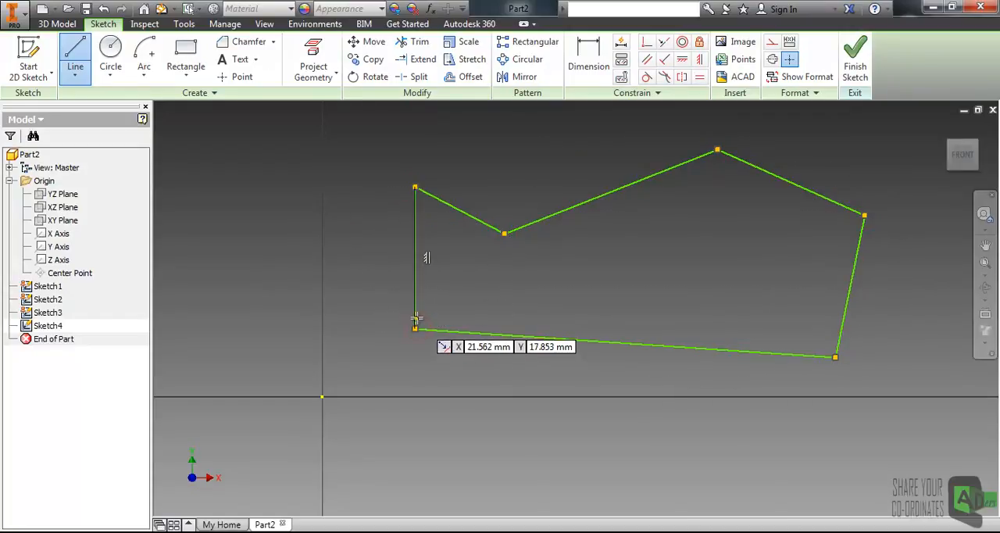
{"action": "key", "text": "Escape"}
Step: Delete the profile's vertical left edge and redraw it about 33 mm long between the two open endpoints
{"action": "left_click", "coordinate": [418, 289]}
{"action": "key", "text": "Delete"}
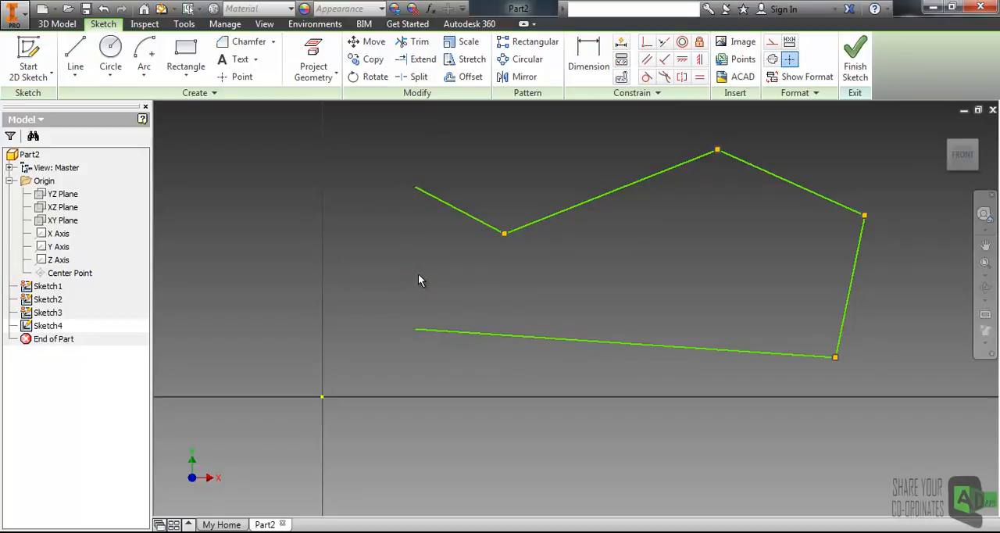
{"action": "left_click", "coordinate": [76, 58]}
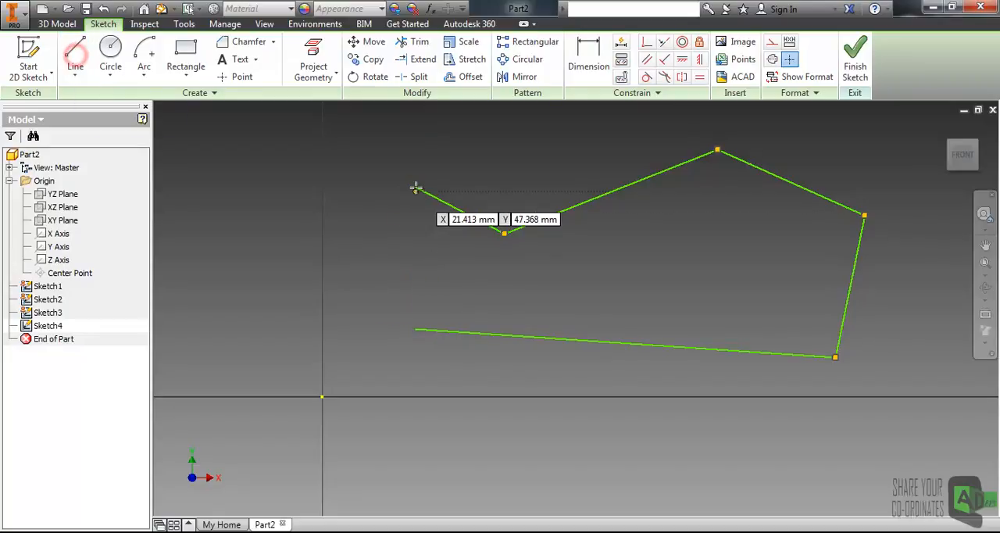
{"action": "left_click", "coordinate": [415, 189]}
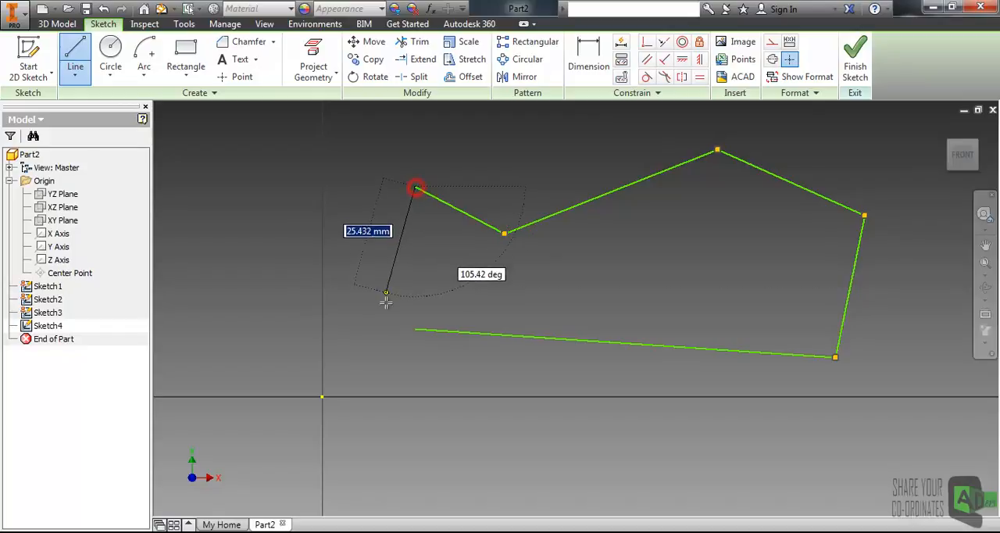
{"action": "left_click", "coordinate": [416, 328]}
{"action": "key", "text": "Escape"}
Step: Add a horizontal dimension of 100 mm below the profile's bottom edge
{"action": "mouse_move", "coordinate": [652, 261]}
{"action": "middle_mouse_down"}
{"action": "mouse_move", "coordinate": [523, 303]}
{"action": "mouse_move", "coordinate": [502, 298]}
{"action": "mouse_move", "coordinate": [543, 244]}
{"action": "mouse_move", "coordinate": [569, 233]}
{"action": "middle_mouse_up"}
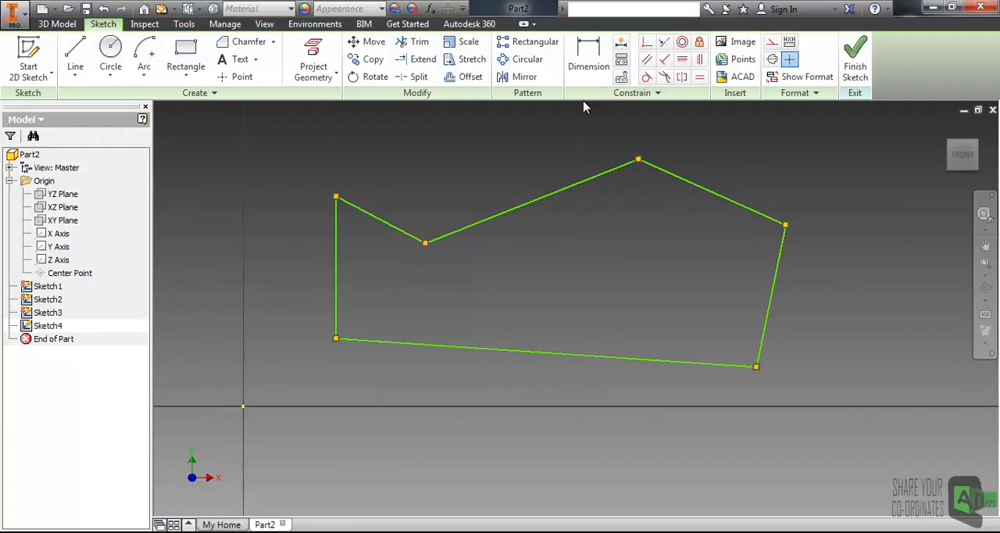
{"action": "left_click", "coordinate": [592, 64]}
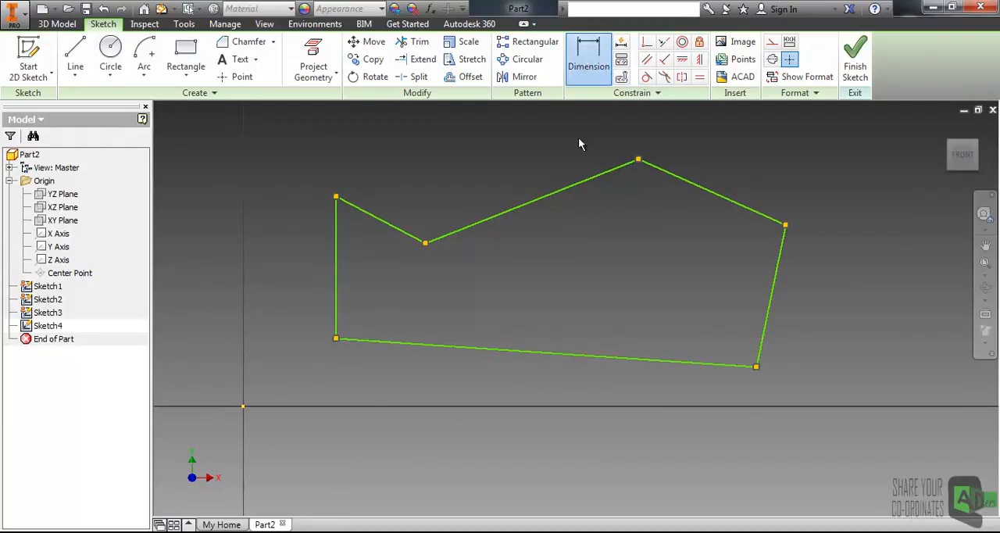
{"action": "left_click", "coordinate": [531, 350]}
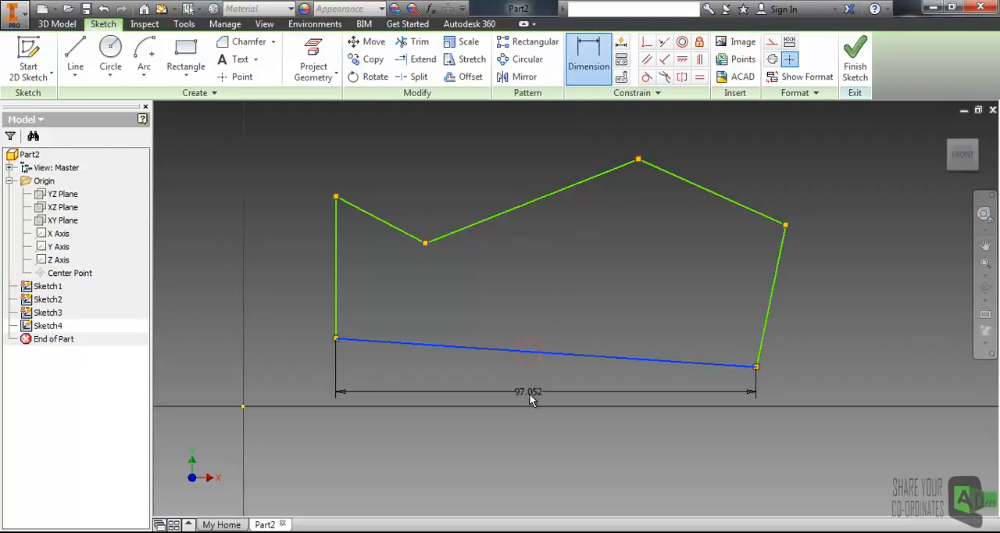
{"action": "mouse_move", "coordinate": [527, 393]}
{"action": "middle_mouse_down"}
{"action": "mouse_move", "coordinate": [480, 358]}
{"action": "mouse_move", "coordinate": [463, 373]}
{"action": "middle_mouse_up"}
{"action": "left_click", "coordinate": [448, 407]}
{"action": "type", "text": "10"}
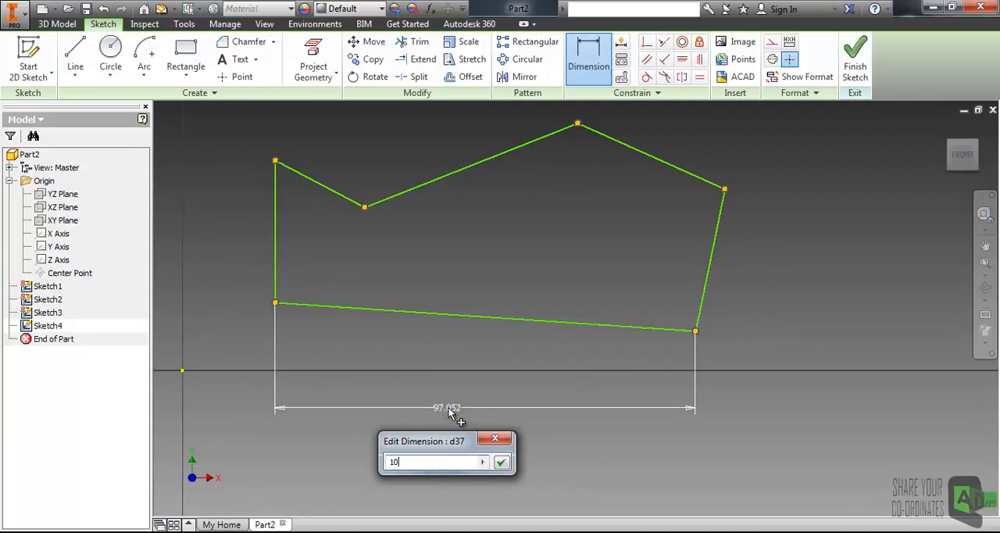
{"action": "type", "text": "0"}
{"action": "key", "text": "Return"}
Step: Start a dimension on the profile's slanted right edge, trying the horizontal and vertical orientations
{"action": "middle_click_drag", "start_coordinate": [451, 310], "coordinate": [500, 330]}
{"action": "middle_click_drag", "start_coordinate": [533, 266], "coordinate": [322, 291]}
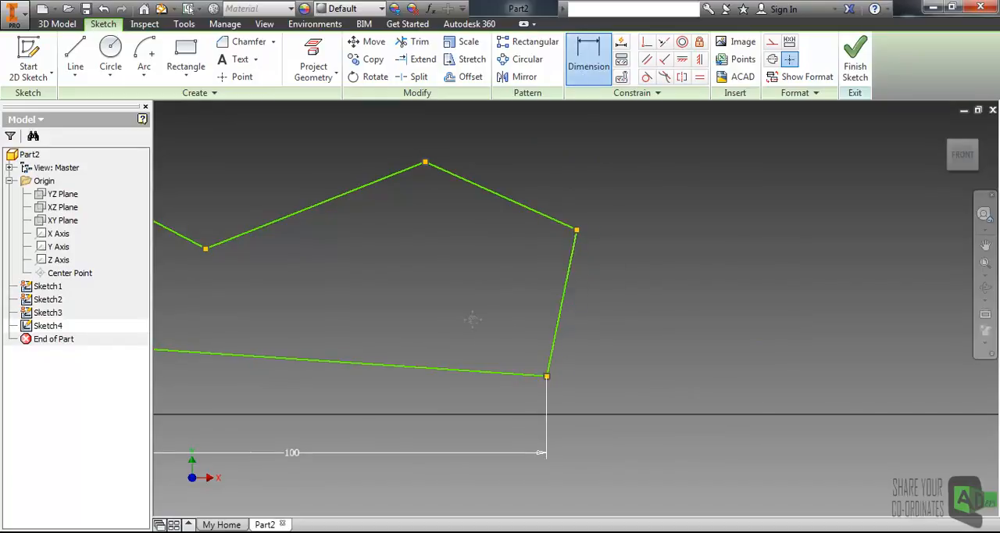
{"action": "middle_click_drag", "start_coordinate": [470, 318], "coordinate": [515, 325]}
{"action": "left_click", "coordinate": [602, 309]}
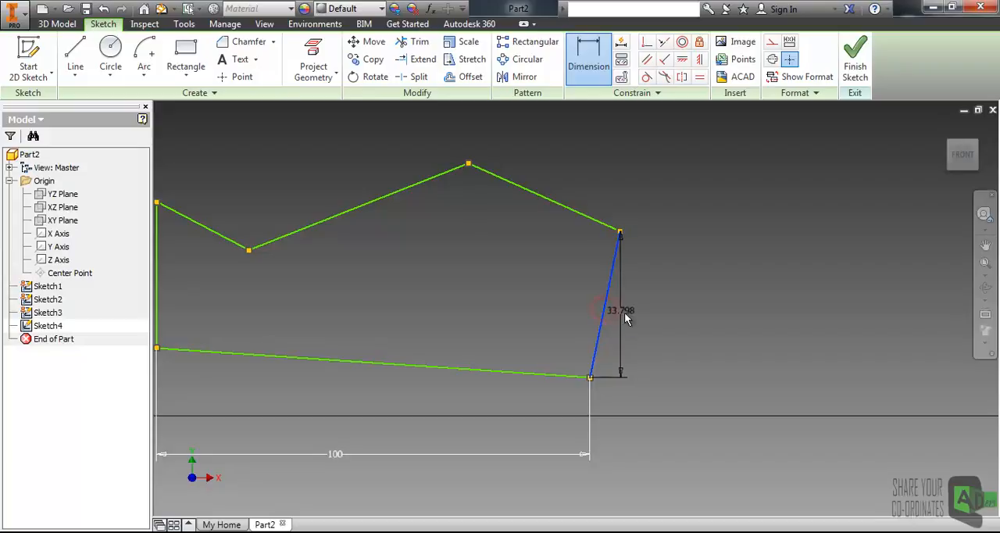
{"action": "mouse_move", "coordinate": [625, 316]}
{"action": "middle_mouse_down"}
{"action": "mouse_move", "coordinate": [574, 342]}
{"action": "mouse_move", "coordinate": [482, 306]}
{"action": "middle_mouse_up"}
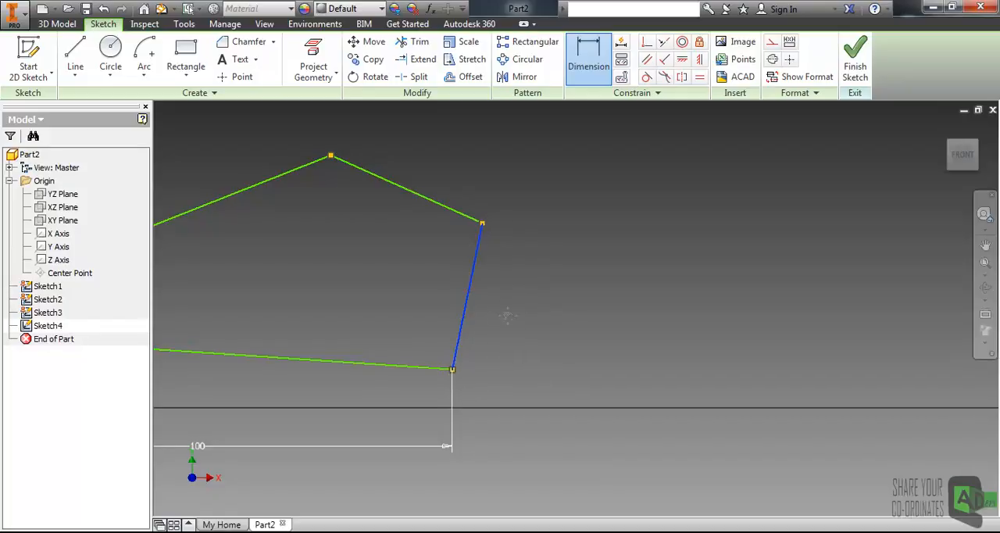
{"action": "middle_click_drag", "start_coordinate": [507, 318], "coordinate": [563, 259]}
{"action": "middle_click_drag", "start_coordinate": [558, 196], "coordinate": [516, 268]}
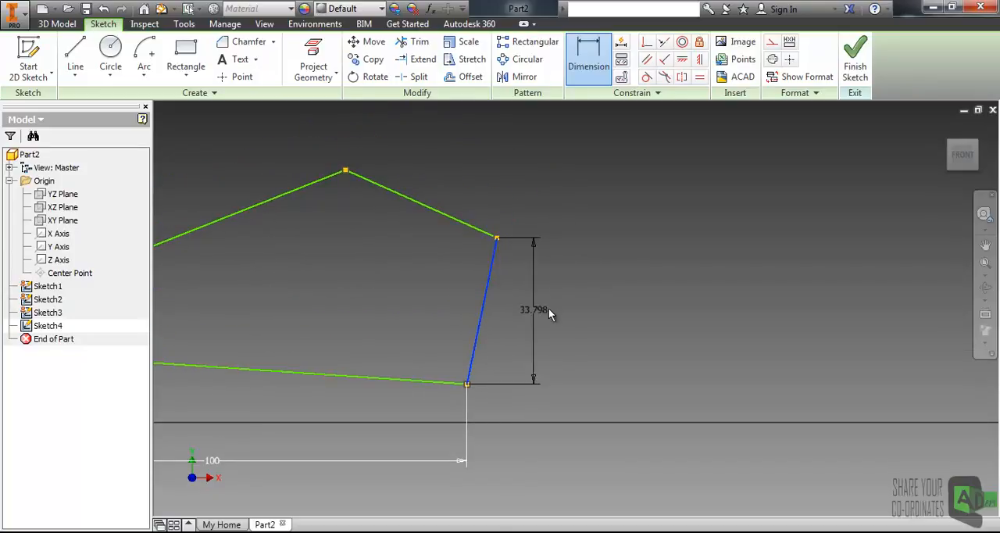
{"action": "right_click", "coordinate": [606, 300]}
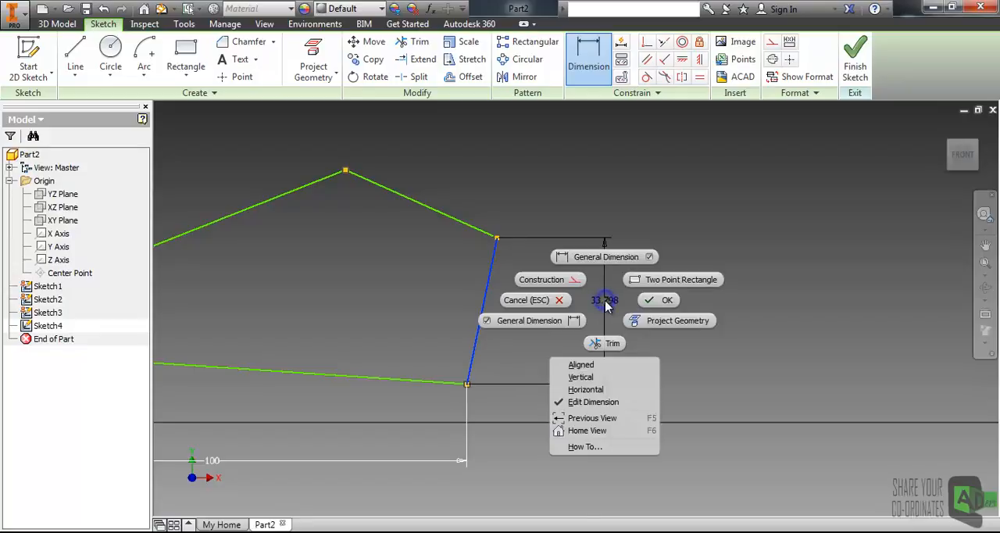
{"action": "left_click", "coordinate": [593, 391]}
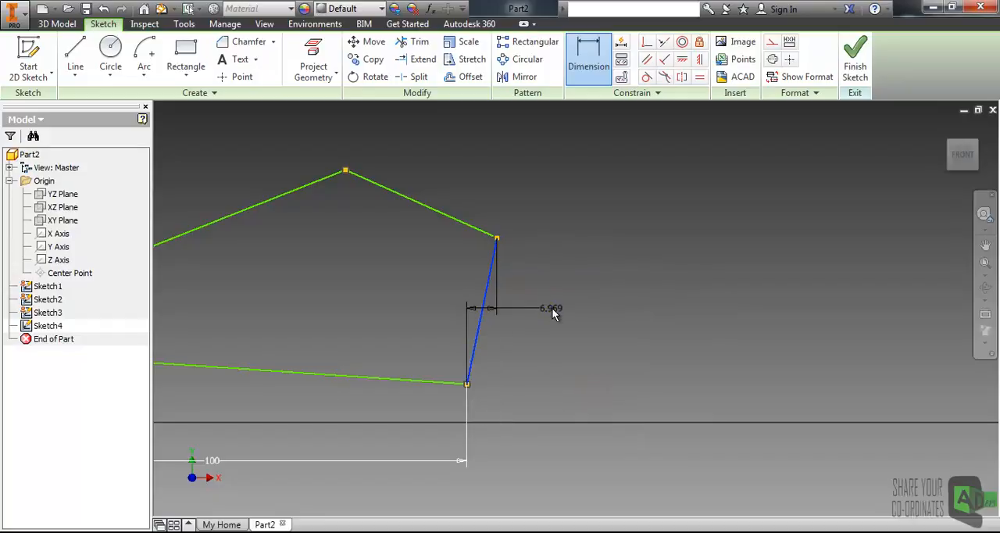
{"action": "right_click", "coordinate": [547, 306]}
{"action": "left_click", "coordinate": [539, 382]}
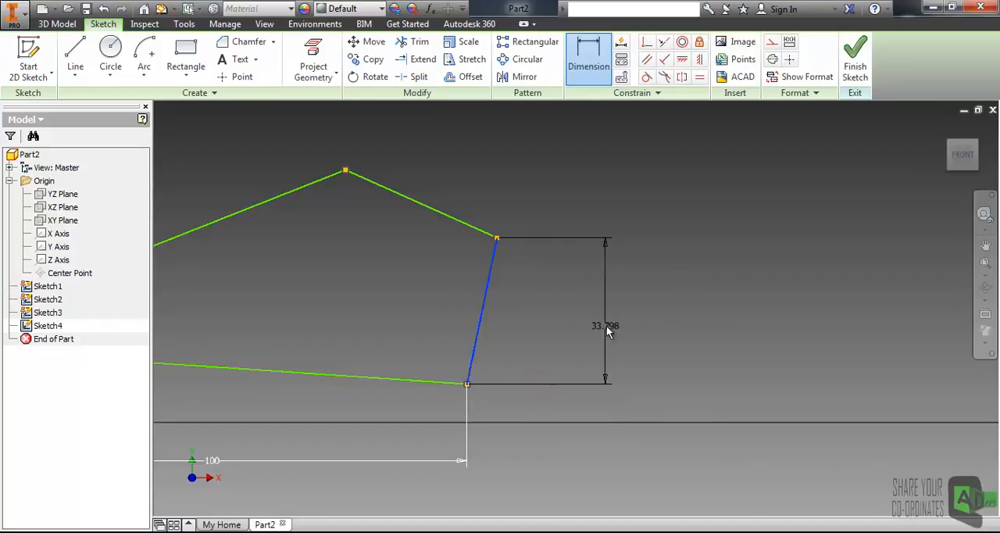
Step: Make the slanted right edge's dimension aligned and set it to 35 mm
{"action": "right_click", "coordinate": [600, 301]}
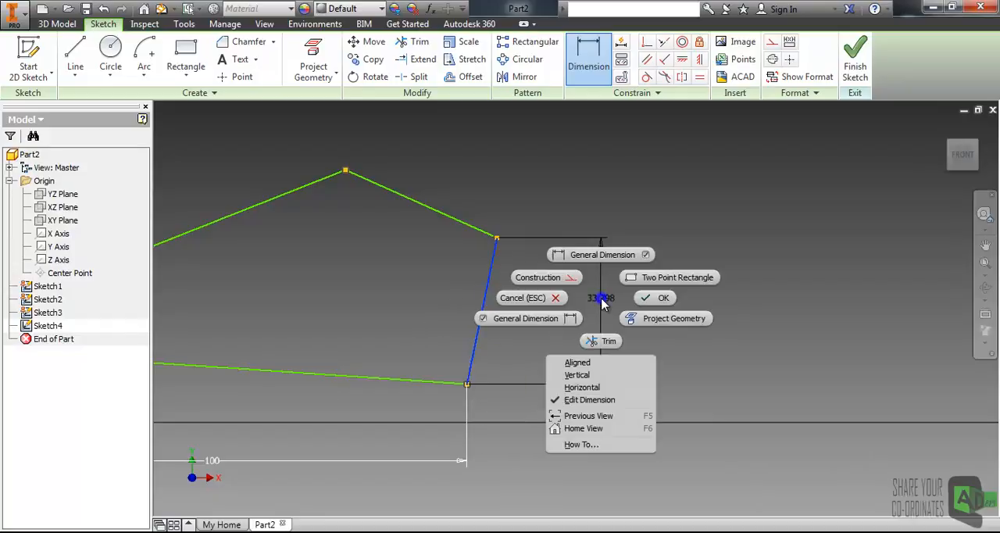
{"action": "left_click", "coordinate": [587, 364]}
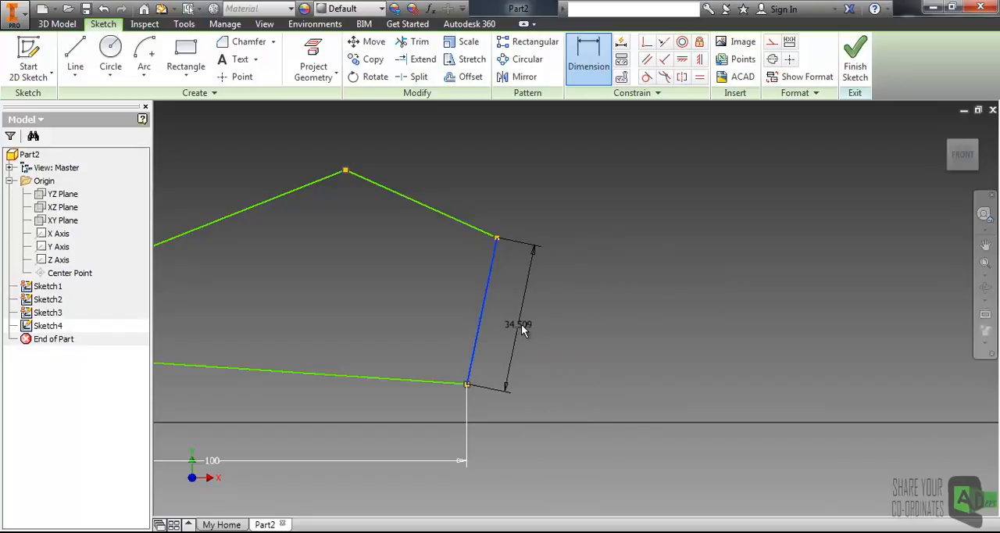
{"action": "left_click", "coordinate": [521, 325]}
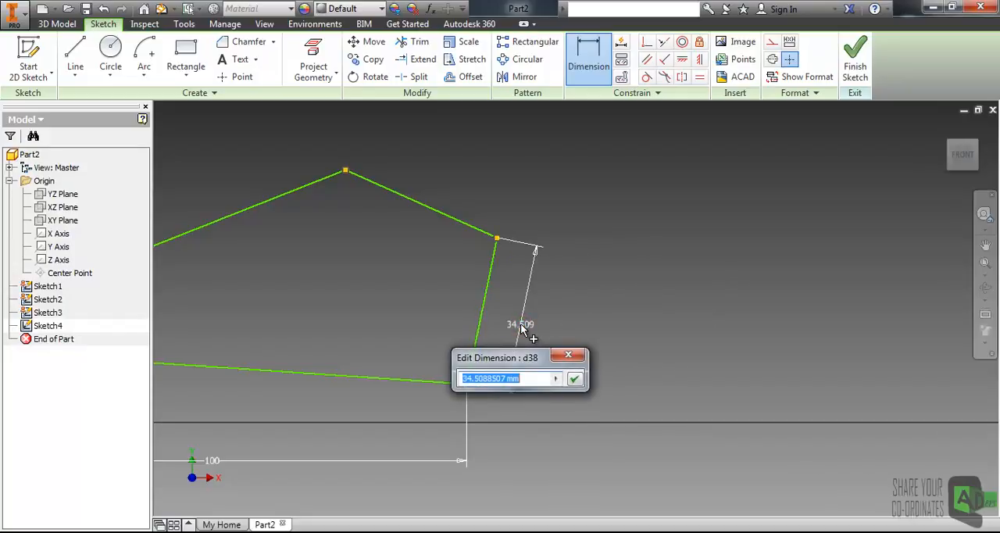
{"action": "type", "text": "35"}
{"action": "key", "text": "Return"}
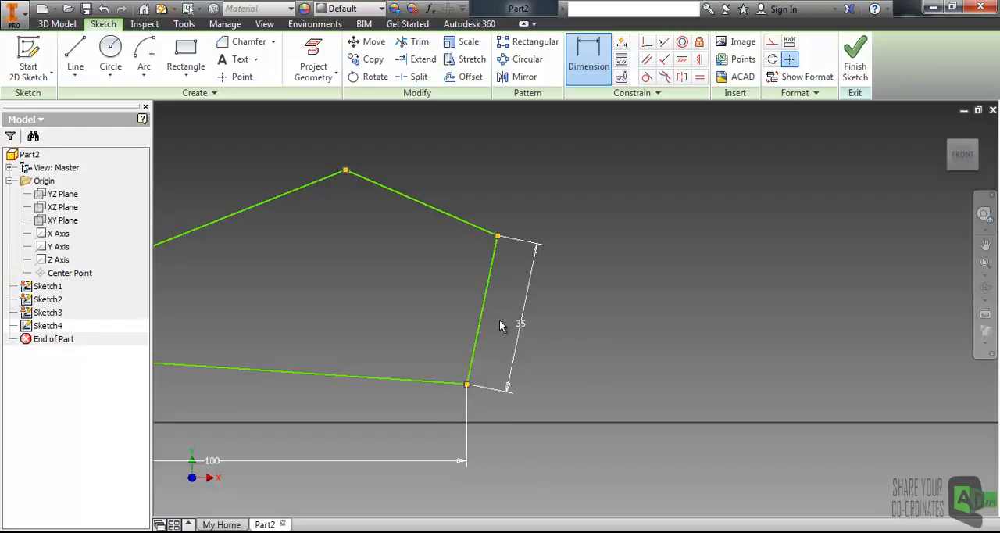
Step: Add an aligned dimension to the profile's upper-right sloping edge, accepting its length as drawn
{"action": "middle_click_drag", "start_coordinate": [440, 279], "coordinate": [576, 297]}
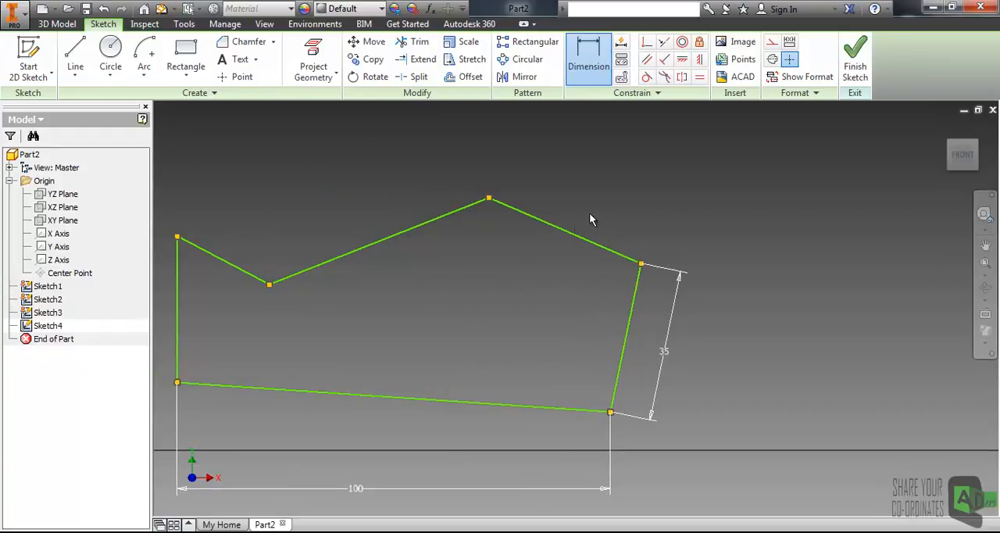
{"action": "left_click", "coordinate": [571, 231]}
{"action": "middle_click_drag", "start_coordinate": [587, 211], "coordinate": [545, 271]}
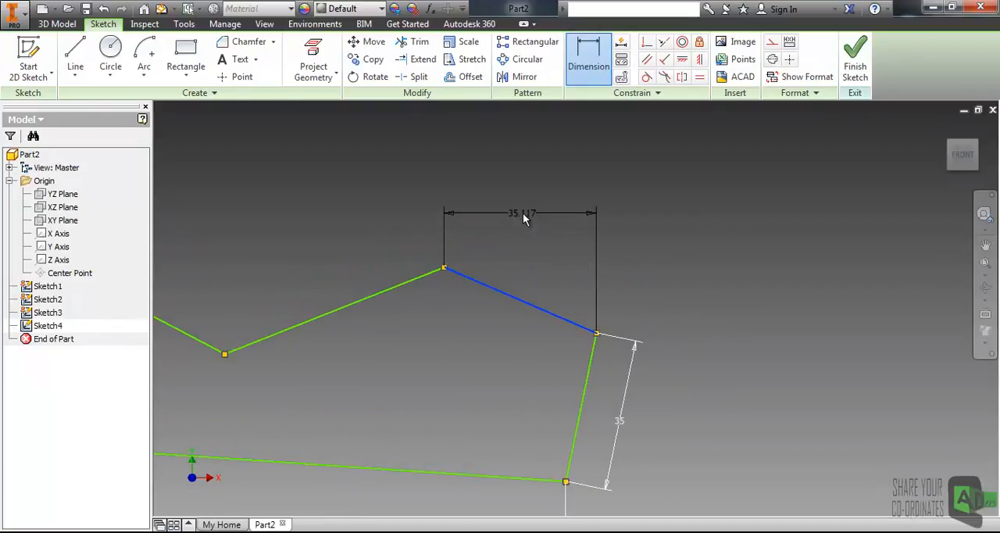
{"action": "right_click", "coordinate": [562, 258]}
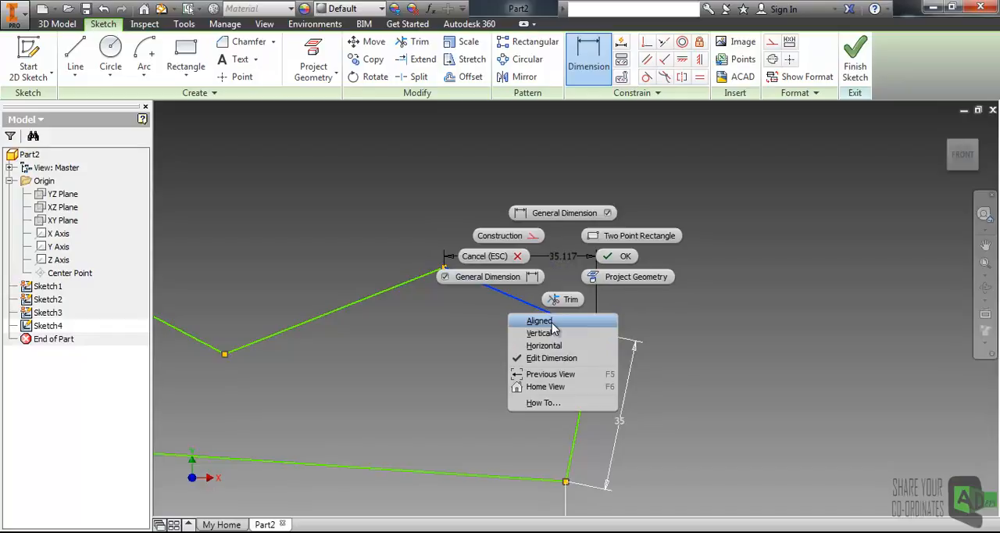
{"action": "left_click", "coordinate": [552, 322]}
{"action": "left_click", "coordinate": [553, 264]}
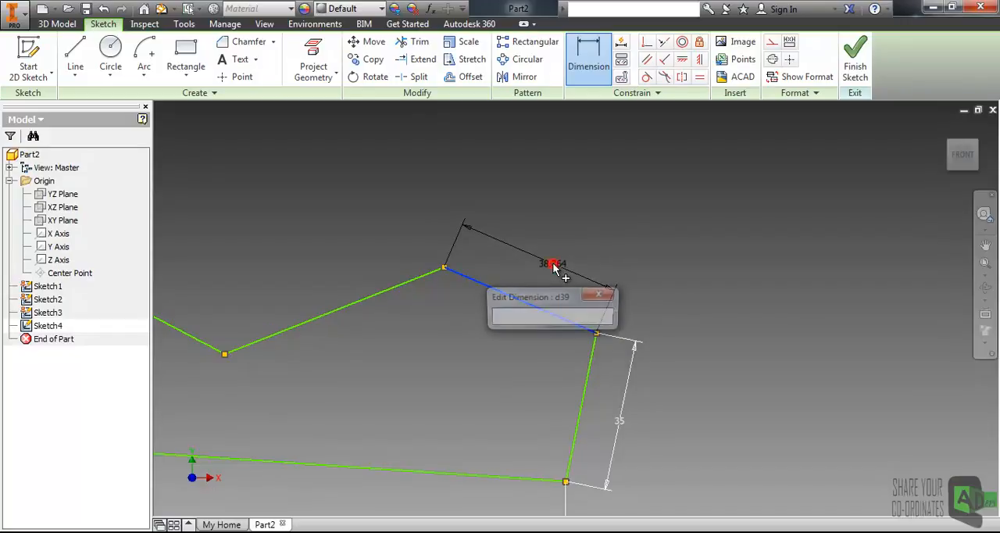
{"action": "left_click", "coordinate": [606, 318]}
Step: Add an aligned dimension of 1 in to the sloping edge left of the profile's peak and leave the Dimension command
{"action": "mouse_move", "coordinate": [382, 310]}
{"action": "middle_mouse_down"}
{"action": "mouse_move", "coordinate": [540, 302]}
{"action": "mouse_move", "coordinate": [542, 313]}
{"action": "mouse_move", "coordinate": [505, 289]}
{"action": "mouse_move", "coordinate": [453, 307]}
{"action": "mouse_move", "coordinate": [518, 326]}
{"action": "middle_mouse_up"}
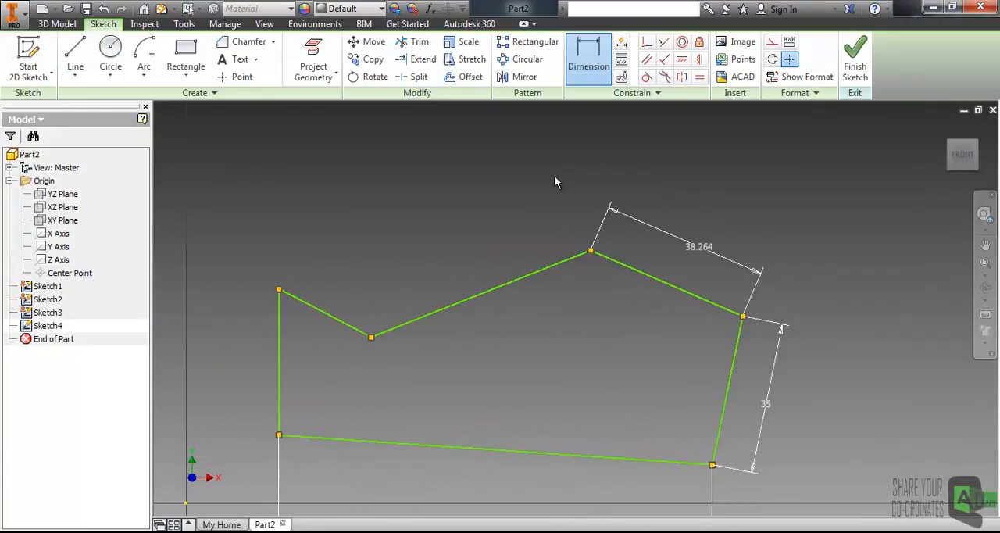
{"action": "left_click", "coordinate": [485, 289]}
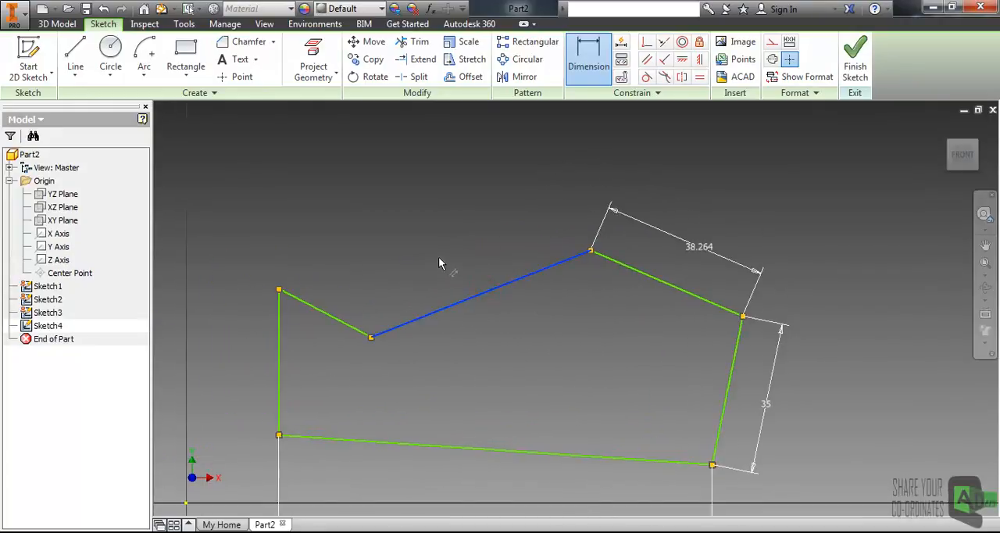
{"action": "right_click", "coordinate": [462, 268]}
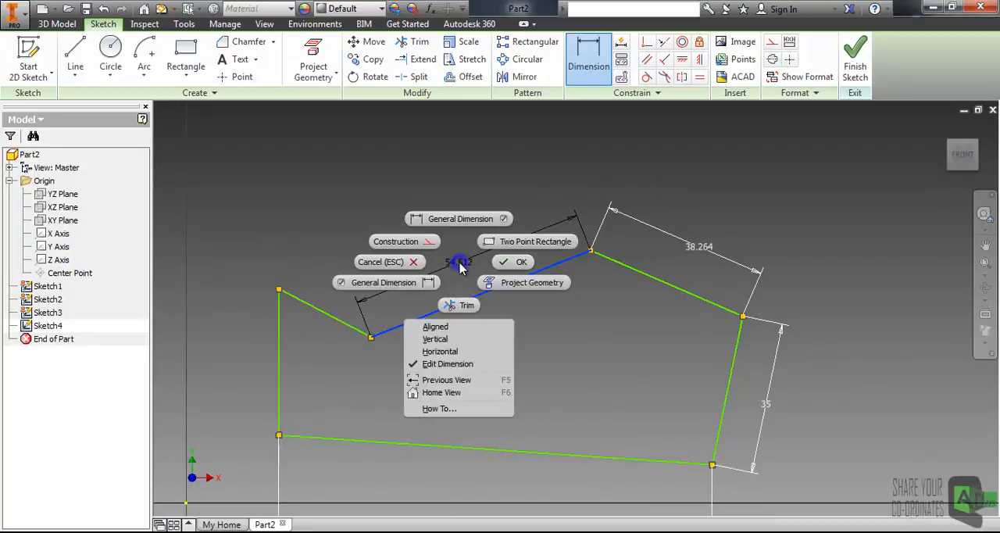
{"action": "left_click", "coordinate": [447, 329]}
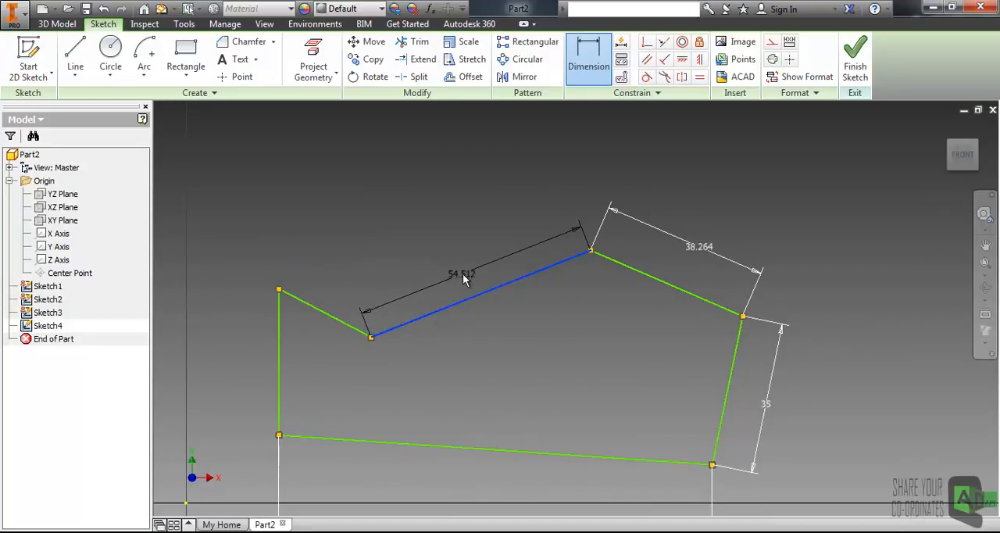
{"action": "left_click", "coordinate": [473, 264]}
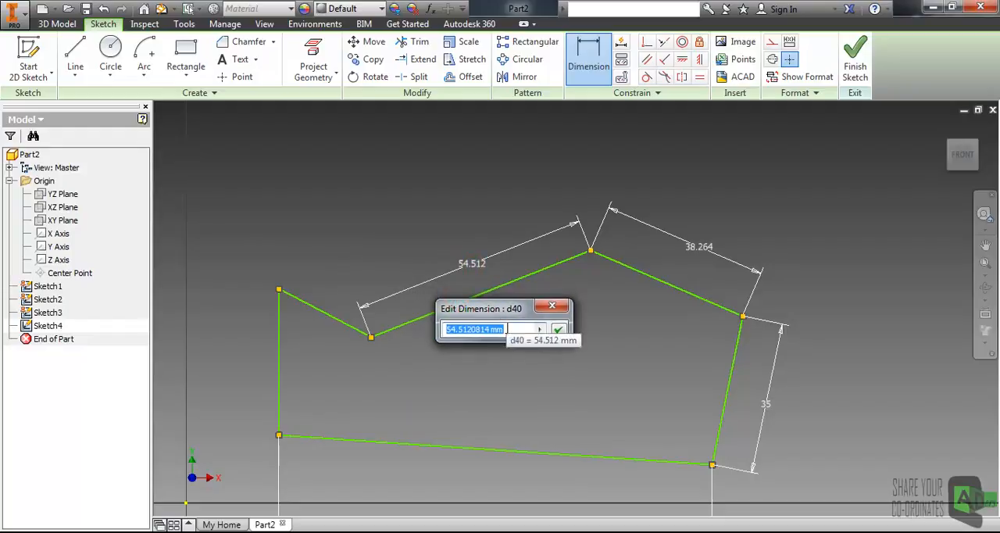
{"action": "type", "text": "1"}
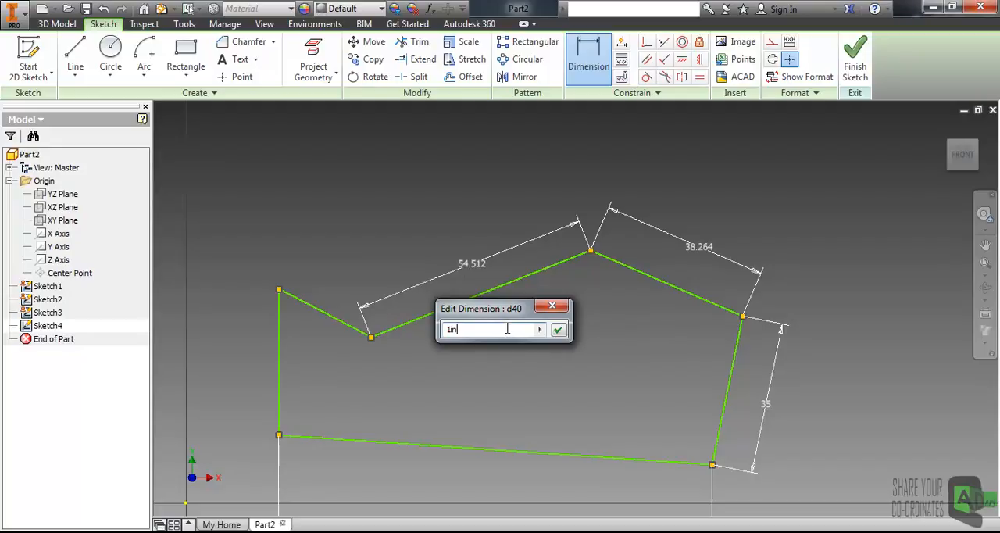
{"action": "type", "text": "in"}
{"action": "key", "text": "Return"}
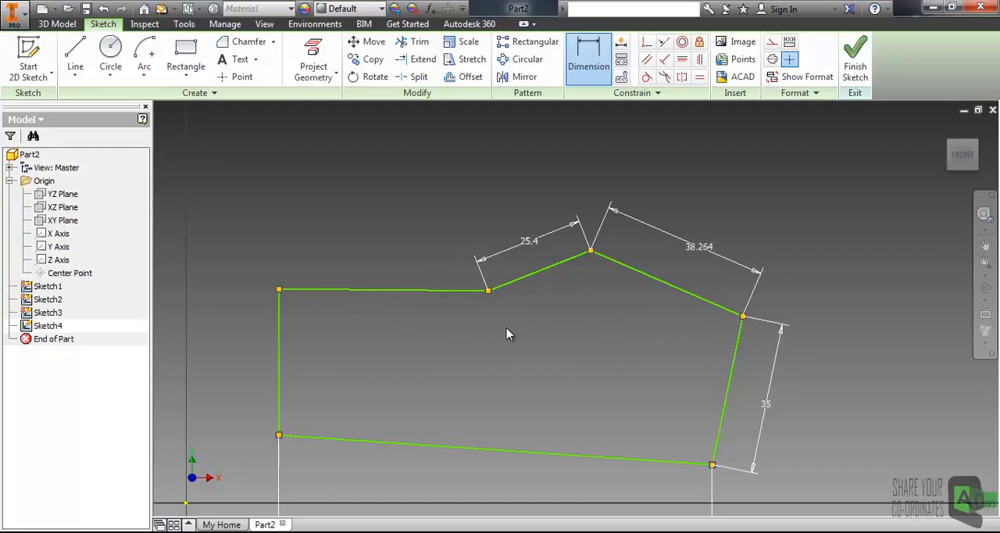
{"action": "left_click", "coordinate": [552, 338]}
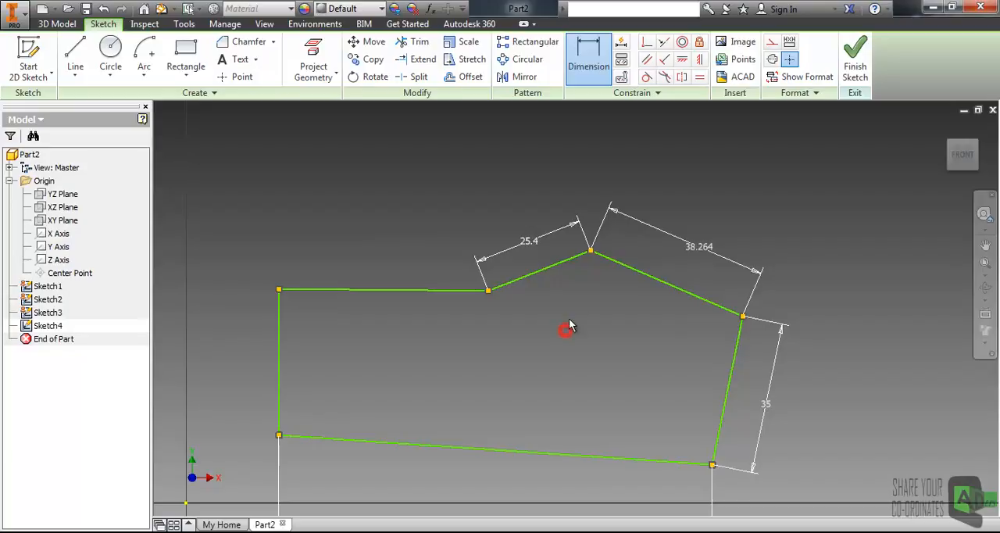
{"action": "middle_click_drag", "start_coordinate": [555, 207], "coordinate": [583, 205]}
{"action": "left_click", "coordinate": [503, 182]}
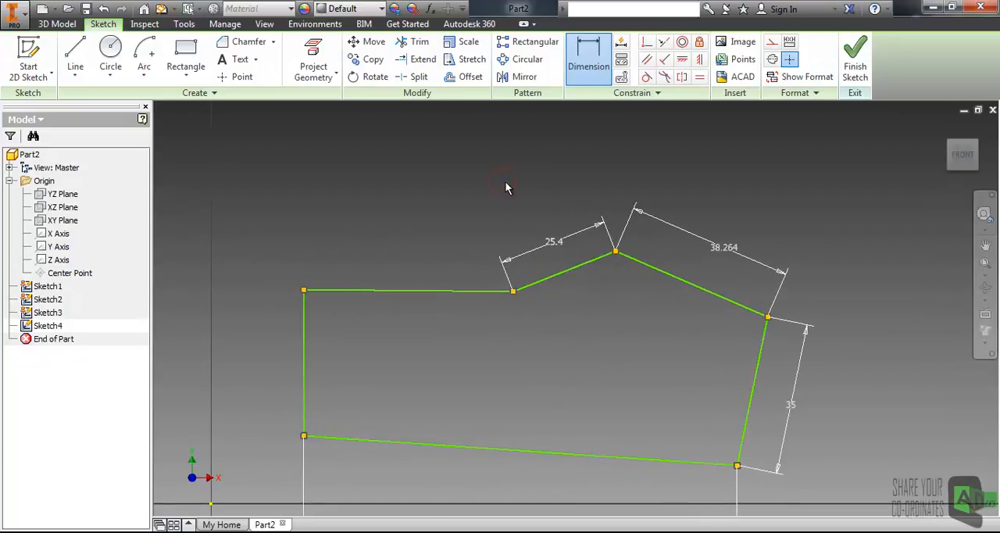
{"action": "key", "text": "Escape"}
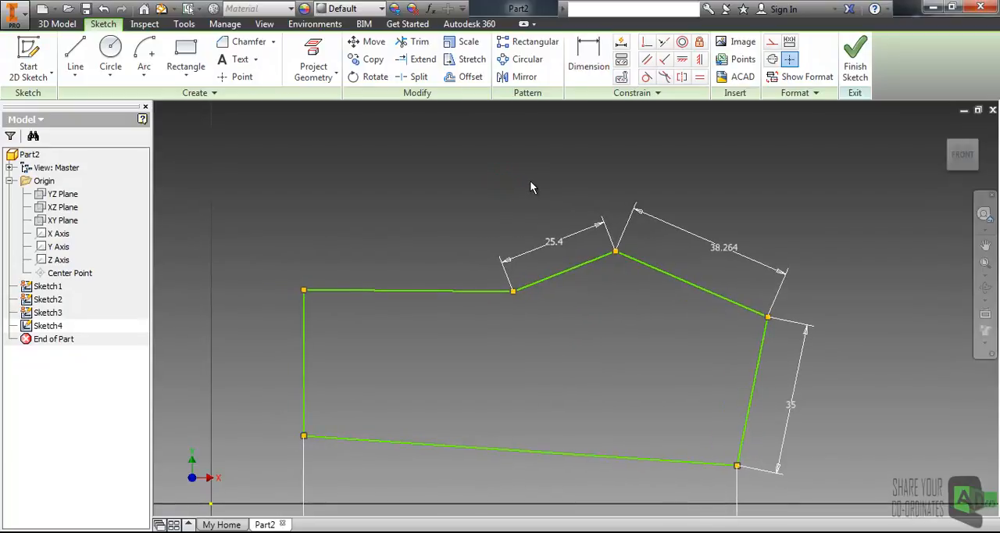
{"action": "mouse_move", "coordinate": [628, 229]}
{"action": "middle_mouse_down"}
{"action": "mouse_move", "coordinate": [576, 196]}
{"action": "mouse_move", "coordinate": [635, 180]}
{"action": "middle_mouse_up"}
{"action": "scroll", "coordinate": [637, 184], "scroll_direction": "down", "scroll_amount": 3}
{"action": "scroll", "coordinate": [602, 252], "scroll_direction": "up", "scroll_amount": 5}
{"action": "middle_click_drag", "start_coordinate": [572, 237], "coordinate": [569, 248]}
{"action": "middle_click_drag", "start_coordinate": [412, 261], "coordinate": [494, 260]}
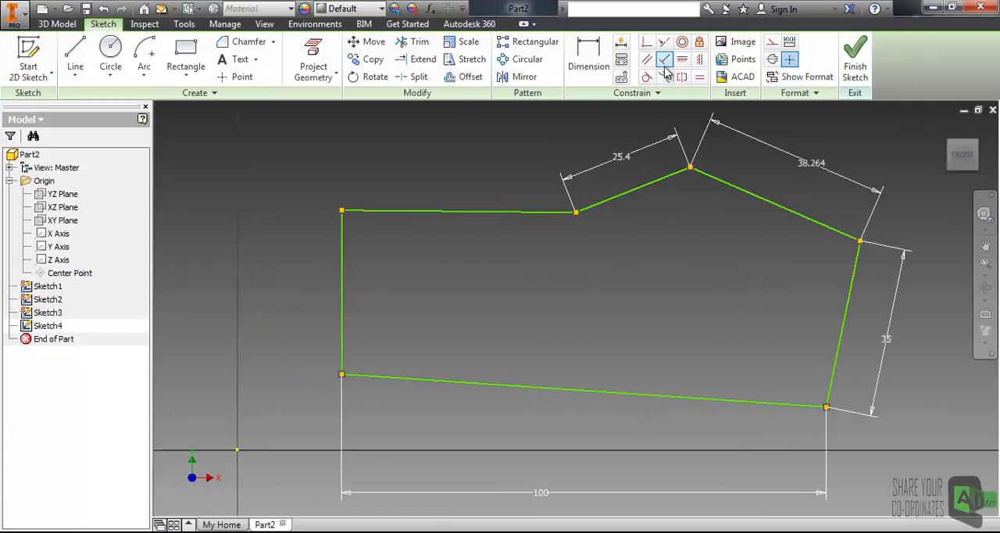
{"action": "mouse_move", "coordinate": [546, 301]}
{"action": "middle_mouse_down"}
{"action": "mouse_move", "coordinate": [549, 279]}
{"action": "mouse_move", "coordinate": [493, 326]}
{"action": "middle_mouse_up"}
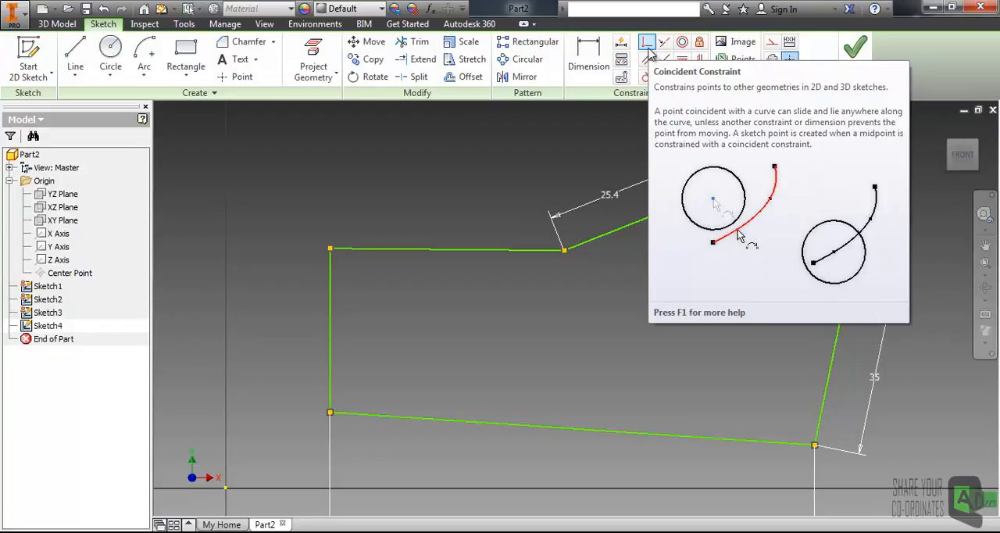
Step: Sketch a freehand circle in the empty area above the profile's upper-left corner
{"action": "middle_click_drag", "start_coordinate": [404, 195], "coordinate": [411, 263]}
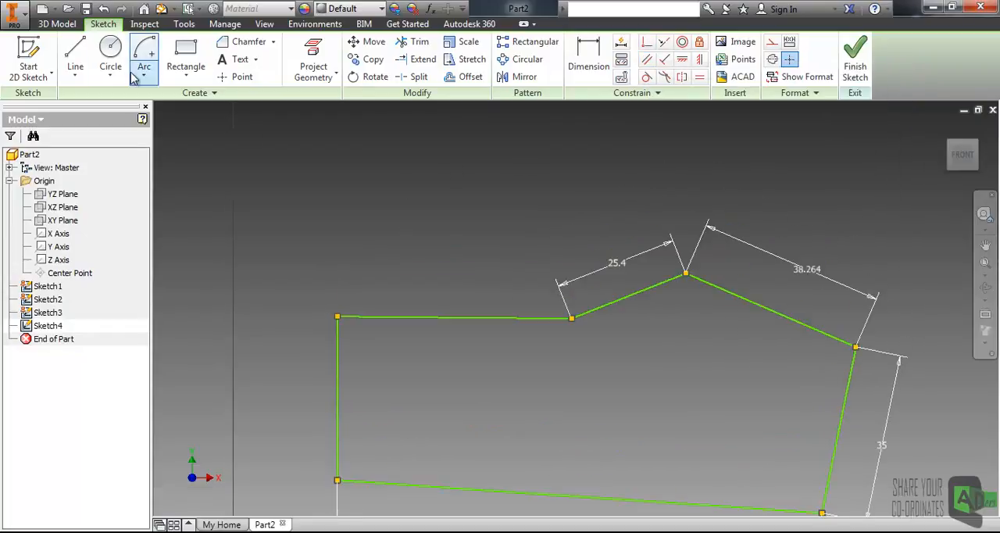
{"action": "left_click", "coordinate": [110, 53]}
{"action": "left_click", "coordinate": [368, 190]}
{"action": "key", "text": "Escape"}
{"action": "left_click", "coordinate": [443, 262]}
{"action": "middle_click_drag", "start_coordinate": [413, 210], "coordinate": [313, 276]}
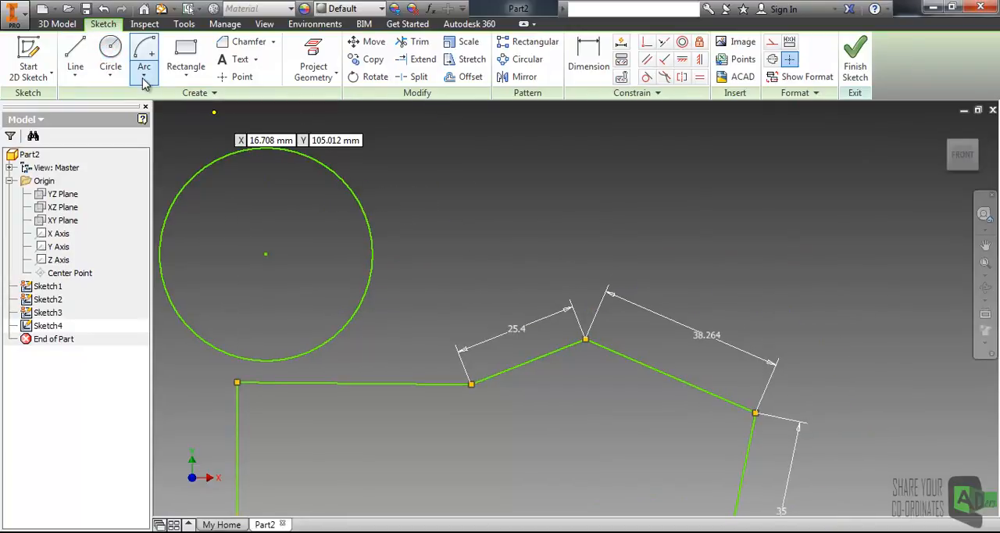
Step: Sketch a separate line to the right of the circle, sloping gently down to the right above the profile
{"action": "left_click", "coordinate": [78, 48]}
{"action": "left_click", "coordinate": [377, 175]}
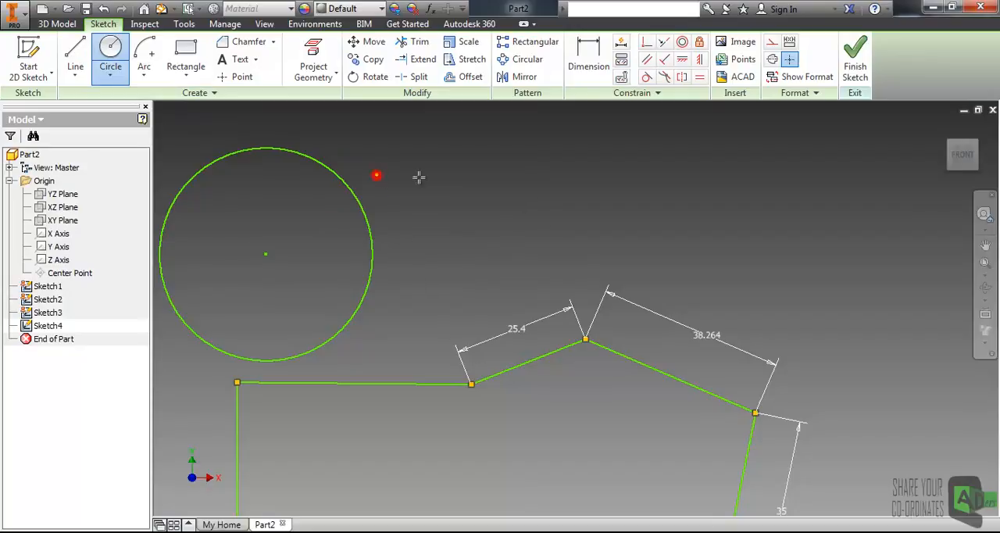
{"action": "left_click", "coordinate": [769, 235]}
{"action": "key", "text": "Escape"}
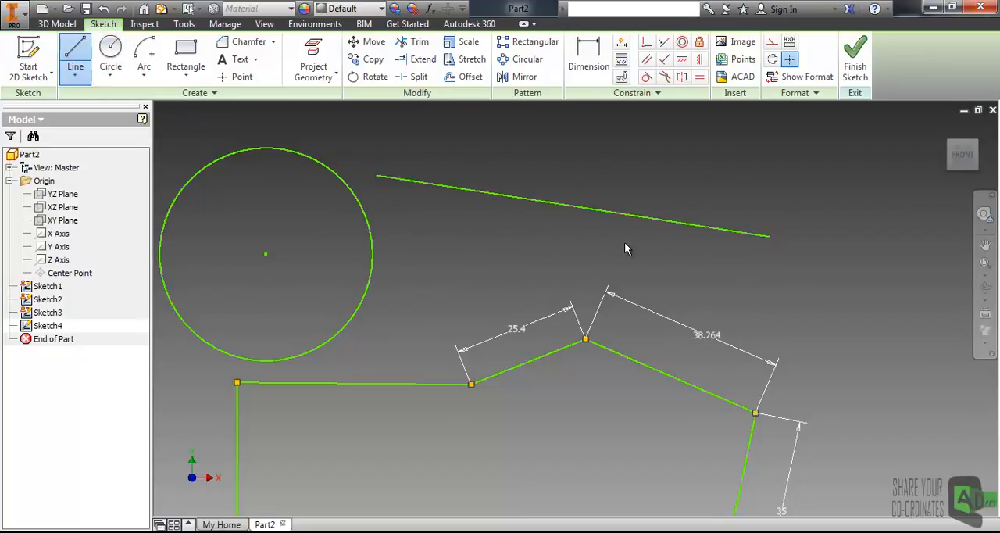
{"action": "key", "text": "Escape"}
Step: Apply a Coincident constraint between the loose line's left endpoint and the circle's center point
{"action": "left_click", "coordinate": [376, 175]}
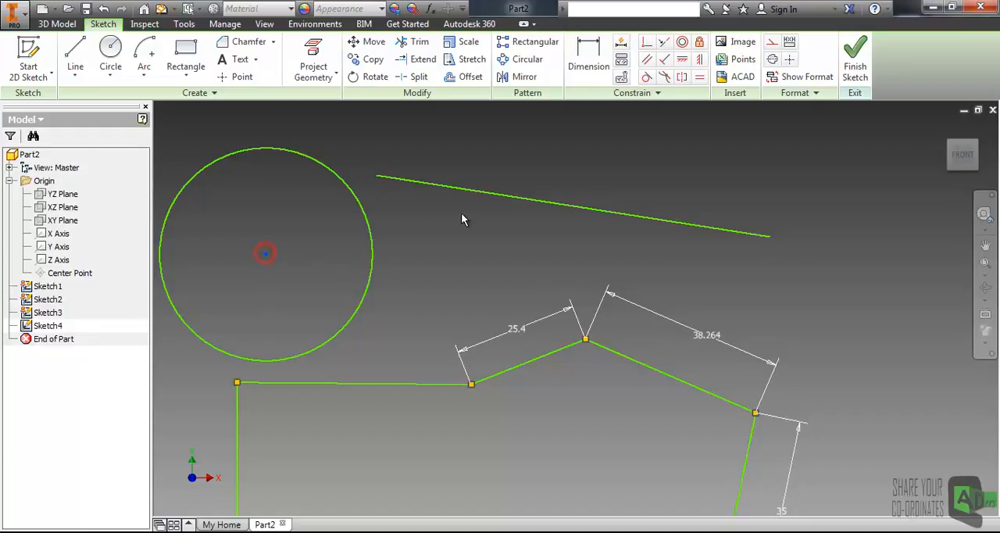
{"action": "left_click", "coordinate": [377, 176]}
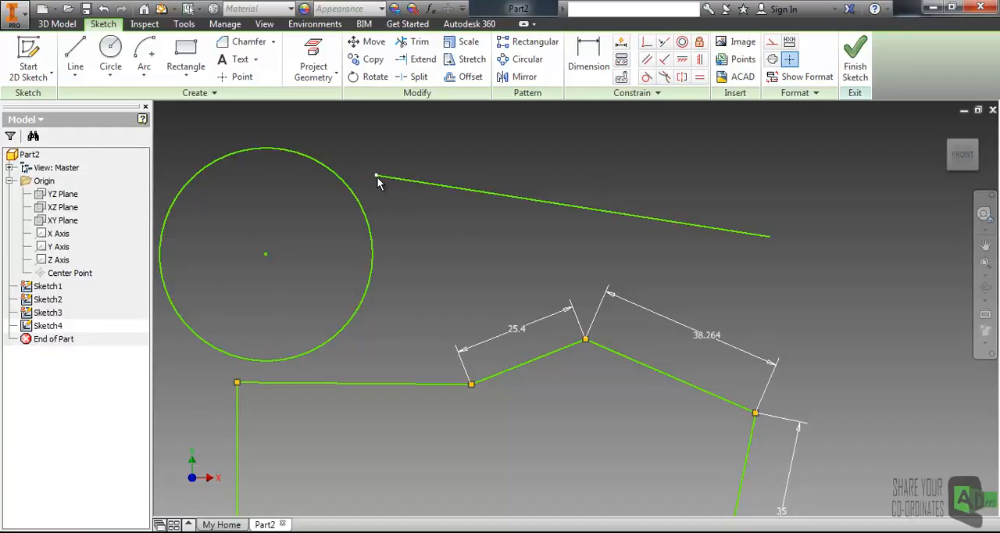
{"action": "left_click", "coordinate": [647, 45]}
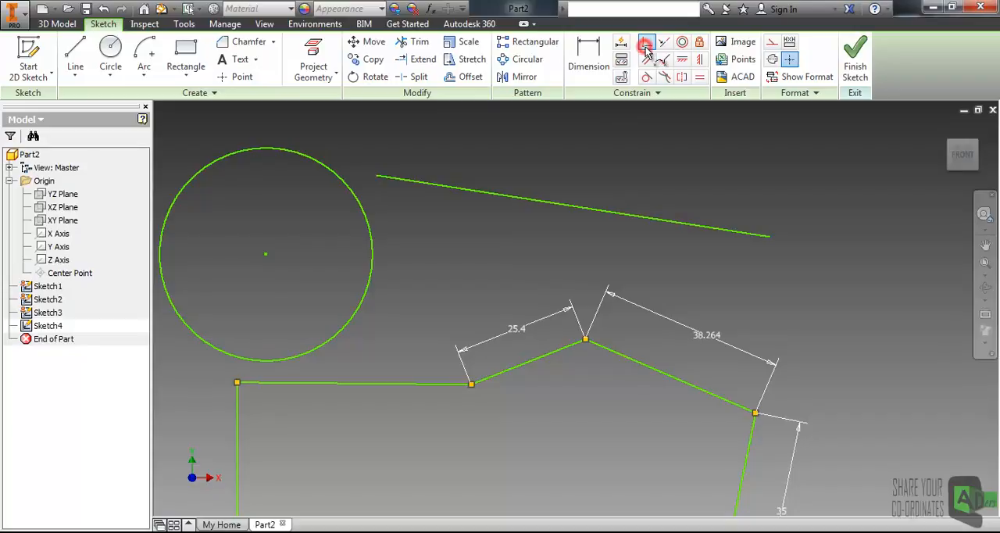
{"action": "left_click", "coordinate": [376, 178]}
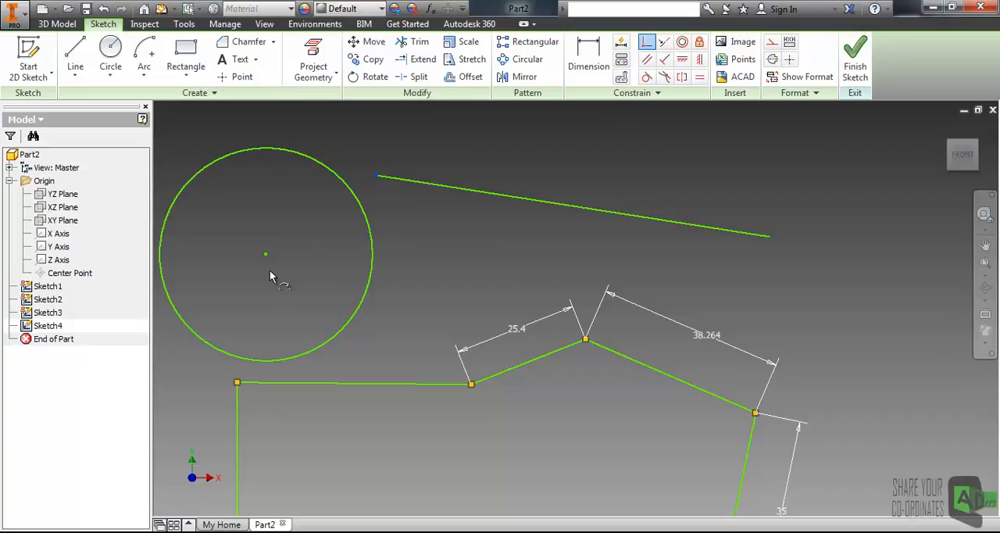
{"action": "left_click", "coordinate": [265, 254]}
{"action": "middle_click_drag", "start_coordinate": [310, 223], "coordinate": [363, 345]}
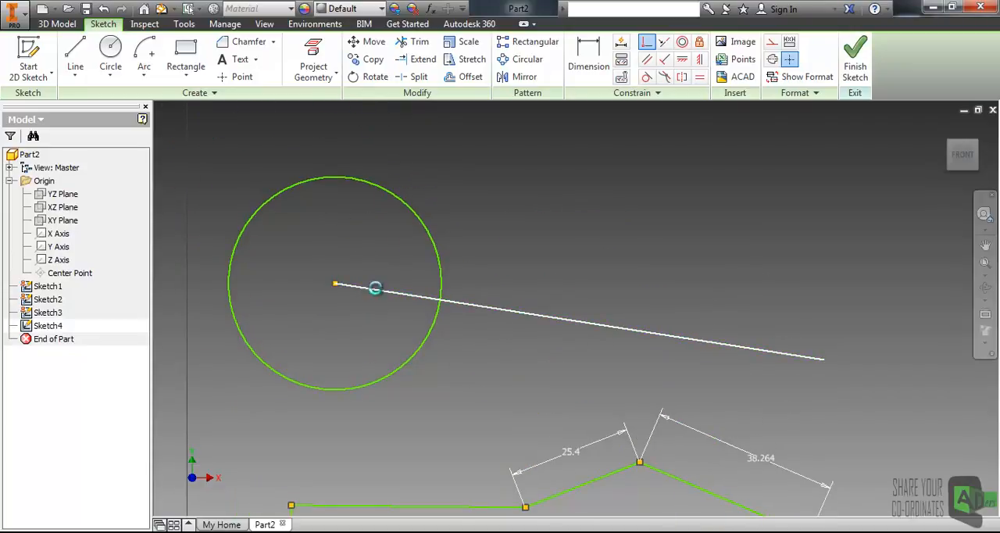
{"action": "key", "text": "Home"}
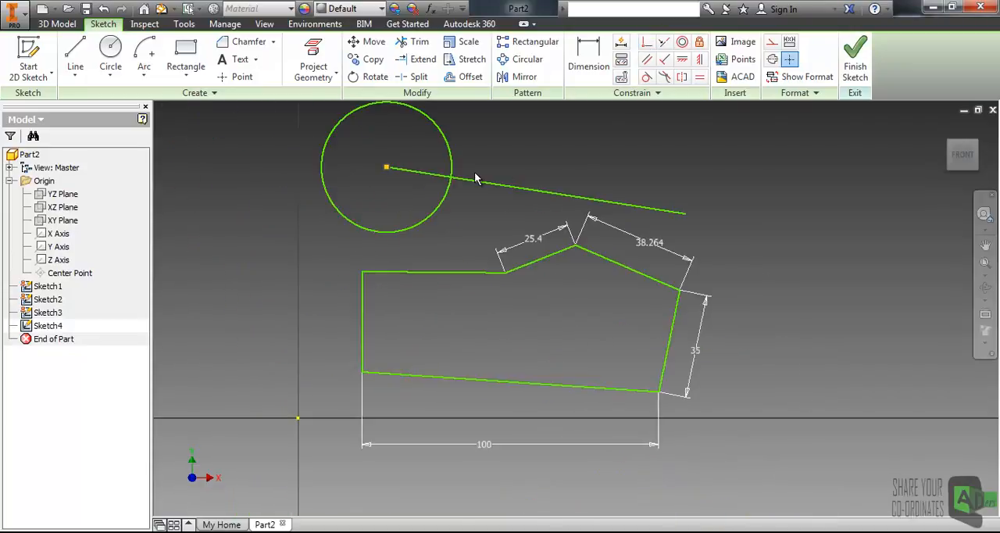
Step: Sketch a second loose line to the right of the first one, sloping more steeply down to the right
{"action": "middle_click_drag", "start_coordinate": [476, 179], "coordinate": [467, 211]}
{"action": "scroll", "coordinate": [461, 208], "scroll_direction": "up", "scroll_amount": 3}
{"action": "middle_click_drag", "start_coordinate": [428, 186], "coordinate": [463, 229]}
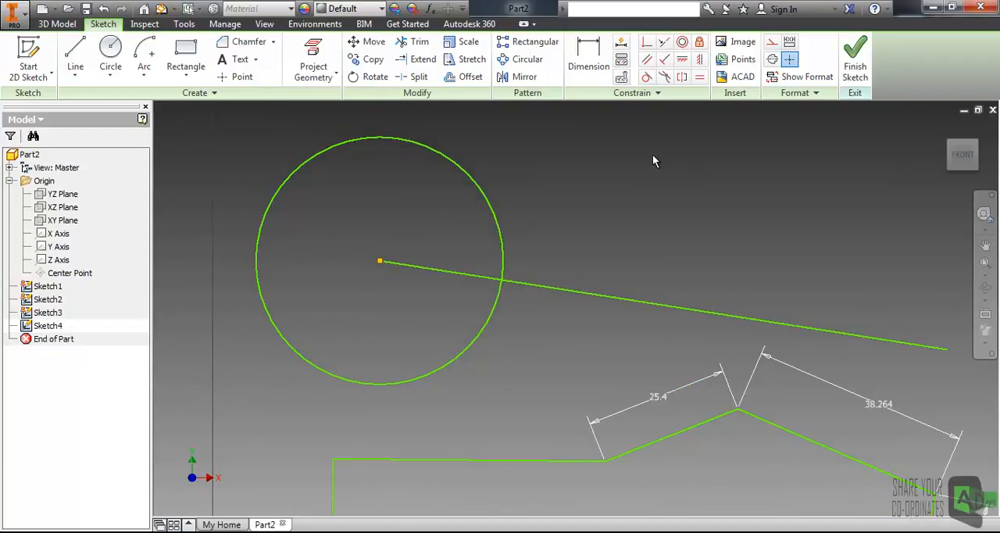
{"action": "middle_click_drag", "start_coordinate": [597, 187], "coordinate": [477, 185]}
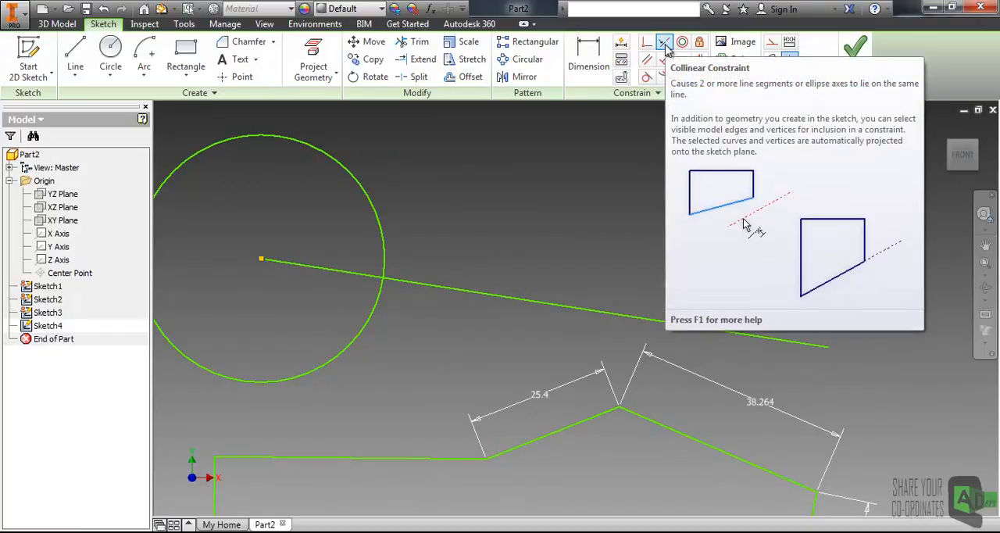
{"action": "middle_click_drag", "start_coordinate": [582, 189], "coordinate": [464, 173]}
{"action": "scroll", "coordinate": [589, 189], "scroll_direction": "down", "scroll_amount": 3}
{"action": "middle_click_drag", "start_coordinate": [631, 244], "coordinate": [529, 255]}
{"action": "left_click", "coordinate": [75, 53]}
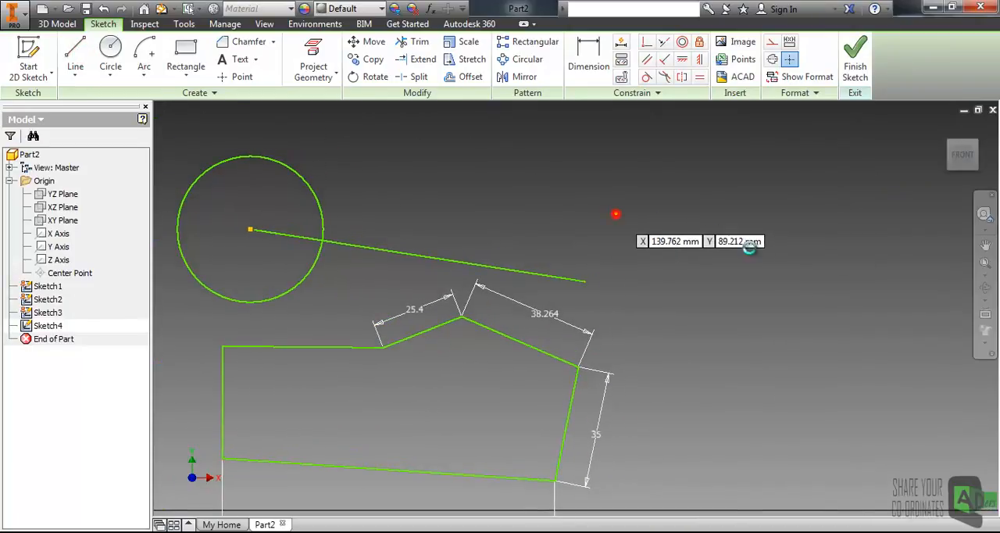
{"action": "left_click", "coordinate": [616, 214]}
{"action": "double_click", "coordinate": [938, 316]}
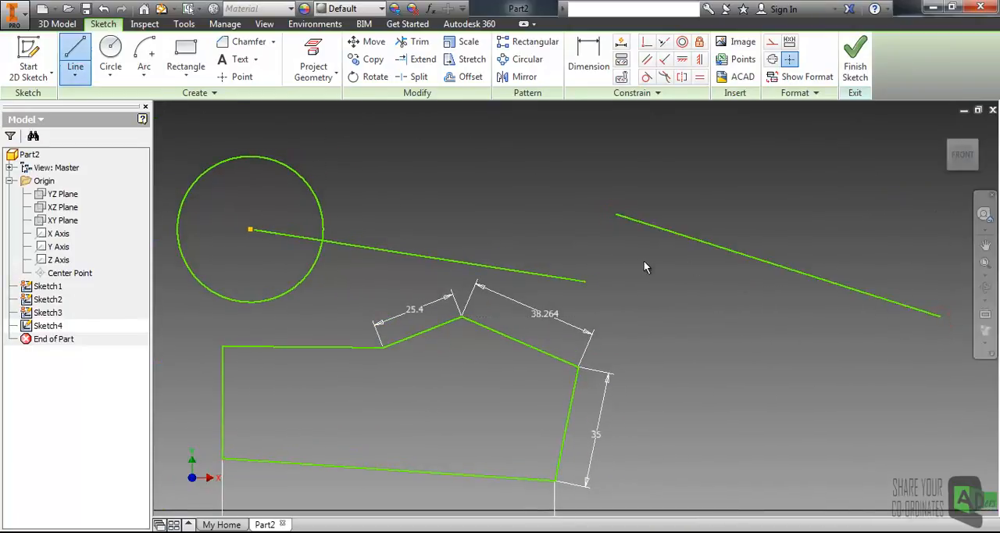
{"action": "key", "text": "Escape"}
Step: Apply a Collinear constraint between the second loose line and the line attached to the circle's center
{"action": "scroll", "coordinate": [621, 260], "scroll_direction": "down", "scroll_amount": 3}
{"action": "scroll", "coordinate": [620, 261], "scroll_direction": "up", "scroll_amount": 4}
{"action": "middle_click_drag", "start_coordinate": [594, 254], "coordinate": [551, 278]}
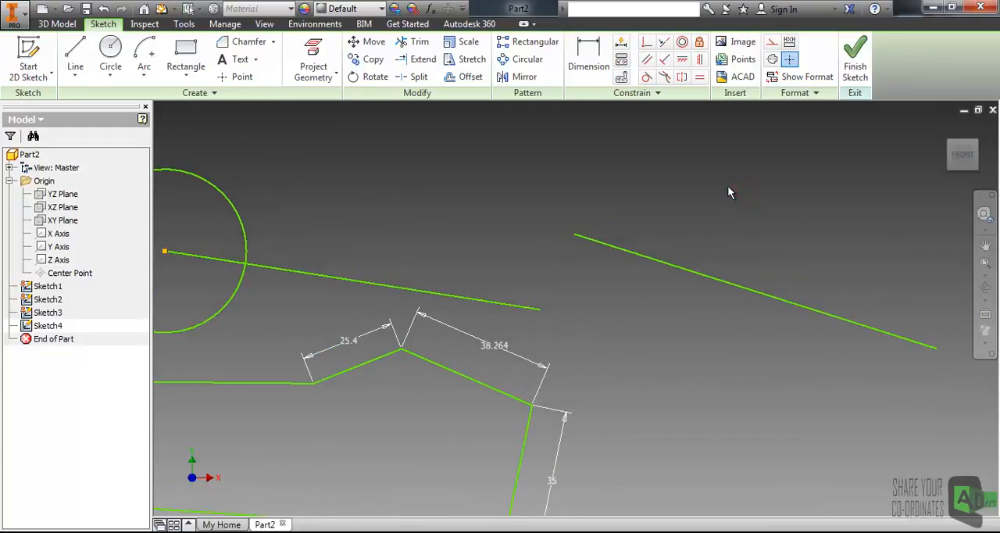
{"action": "left_click", "coordinate": [663, 42]}
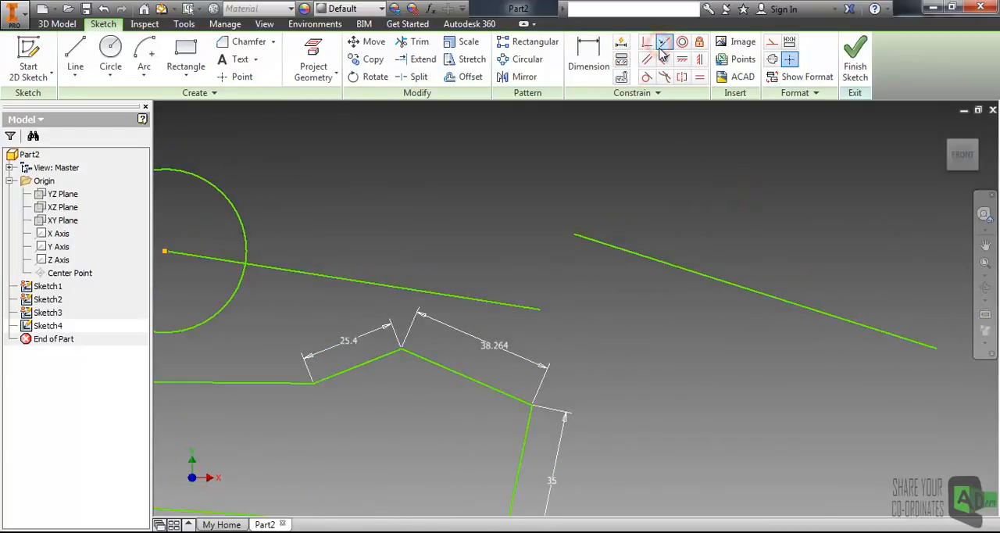
{"action": "left_click", "coordinate": [602, 249]}
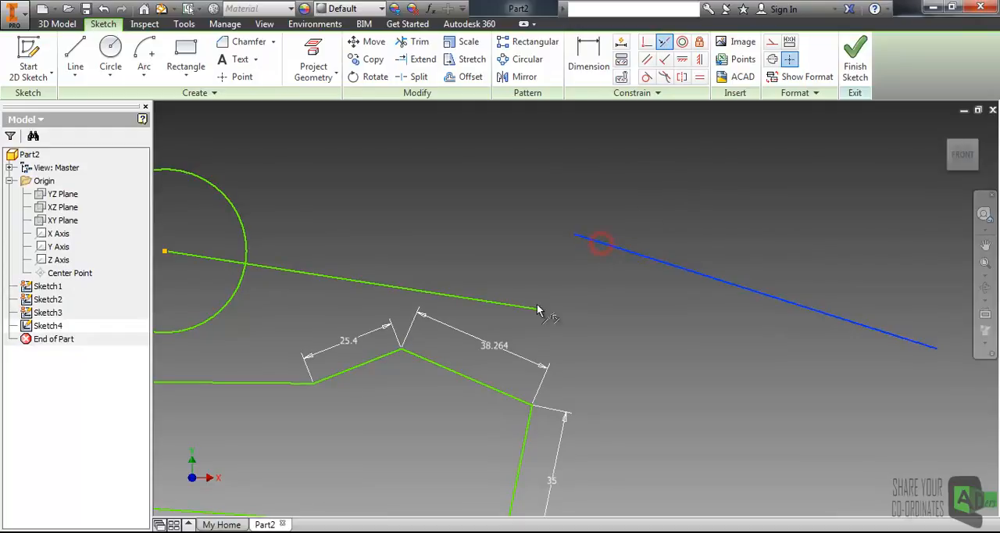
{"action": "left_click", "coordinate": [531, 309]}
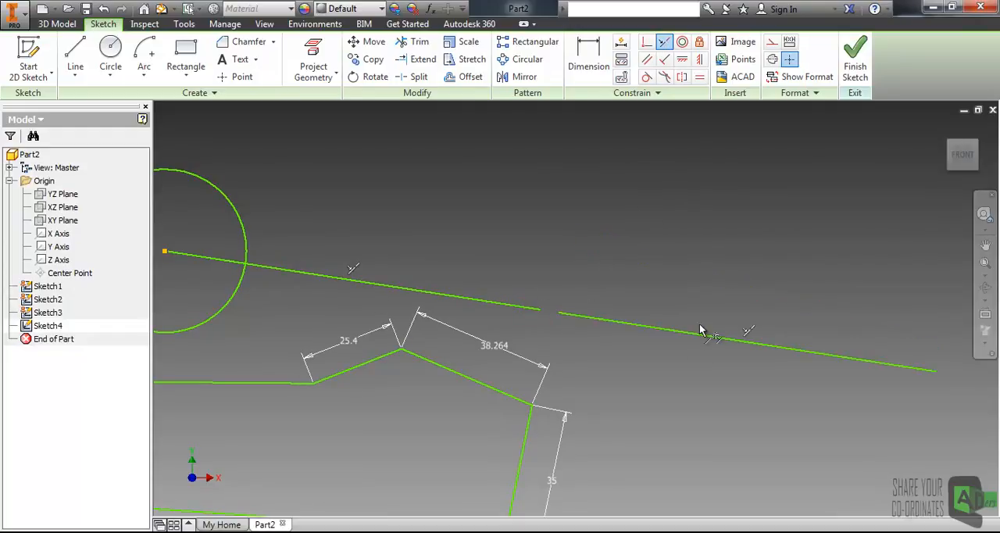
{"action": "key", "text": "Escape"}
Step: Sketch a smaller freehand circle to the upper right of the existing circle, above the loose line
{"action": "middle_click_drag", "start_coordinate": [628, 238], "coordinate": [478, 238]}
{"action": "middle_click_drag", "start_coordinate": [355, 237], "coordinate": [600, 247]}
{"action": "scroll", "coordinate": [598, 245], "scroll_direction": "up", "scroll_amount": 3}
{"action": "scroll", "coordinate": [541, 247], "scroll_direction": "down", "scroll_amount": 2}
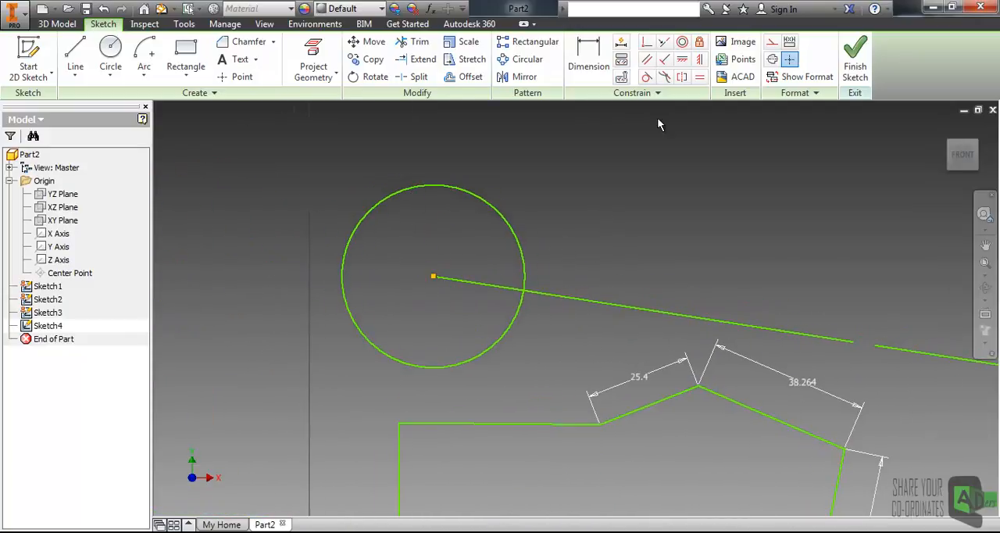
{"action": "left_click", "coordinate": [110, 61]}
{"action": "left_click", "coordinate": [632, 200]}
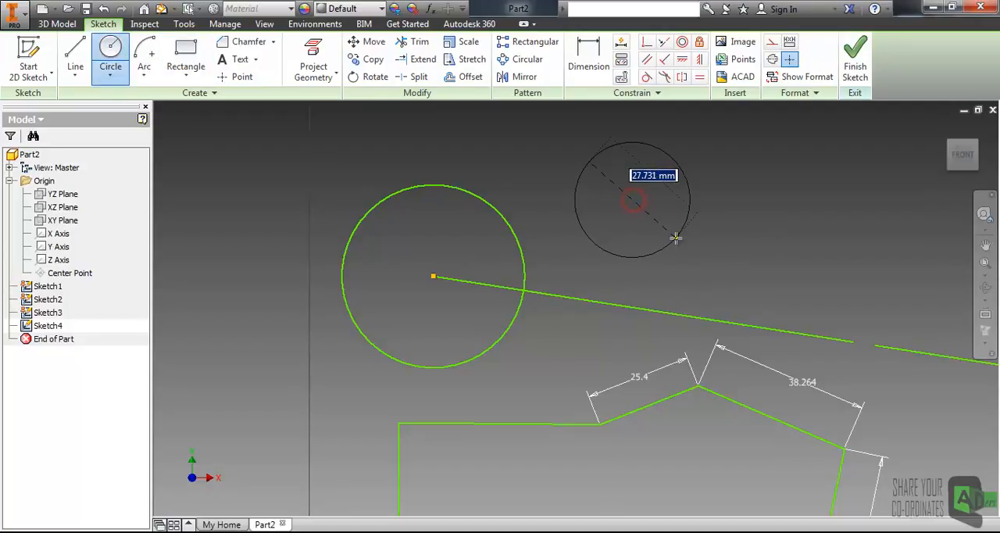
{"action": "left_click", "coordinate": [668, 227]}
{"action": "key", "text": "Escape"}
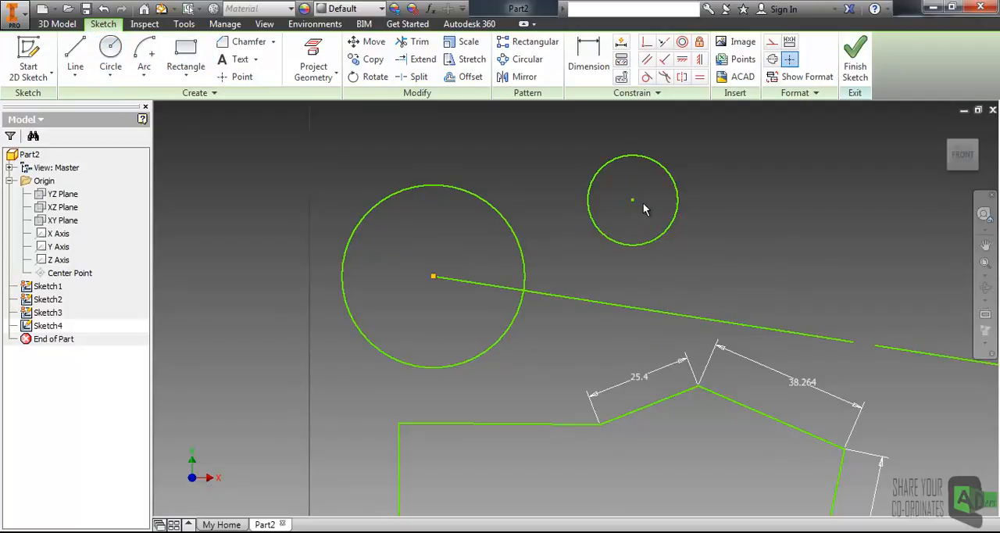
Step: Apply a Concentric constraint between the smaller circle and the larger circle
{"action": "left_click", "coordinate": [716, 163]}
{"action": "left_click", "coordinate": [682, 41]}
{"action": "left_click", "coordinate": [667, 170]}
{"action": "left_click", "coordinate": [498, 210]}
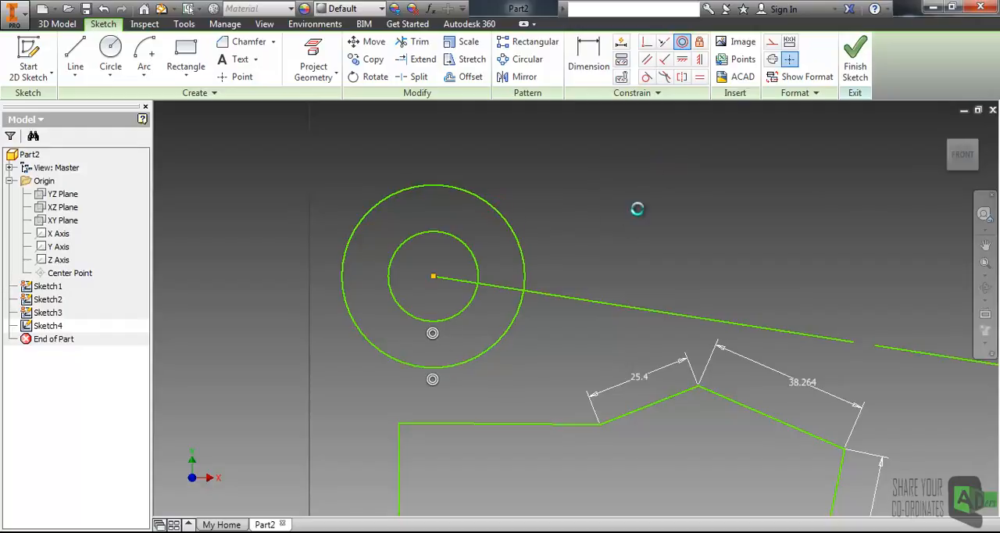
Step: Apply a Fix constraint to the second of the two collinear lines
{"action": "middle_click_drag", "start_coordinate": [523, 244], "coordinate": [325, 204]}
{"action": "middle_click_drag", "start_coordinate": [678, 261], "coordinate": [457, 245]}
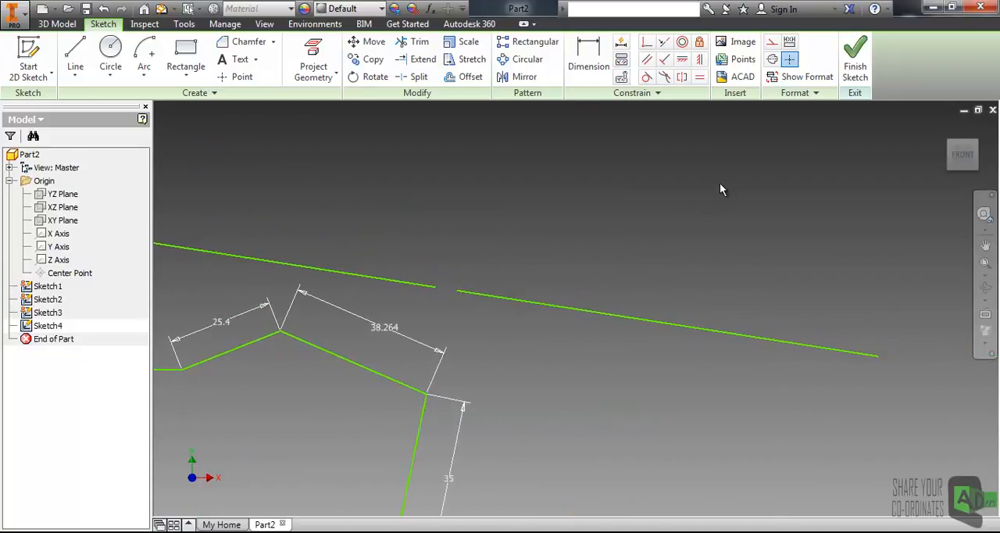
{"action": "left_click", "coordinate": [524, 301]}
{"action": "left_click", "coordinate": [561, 226]}
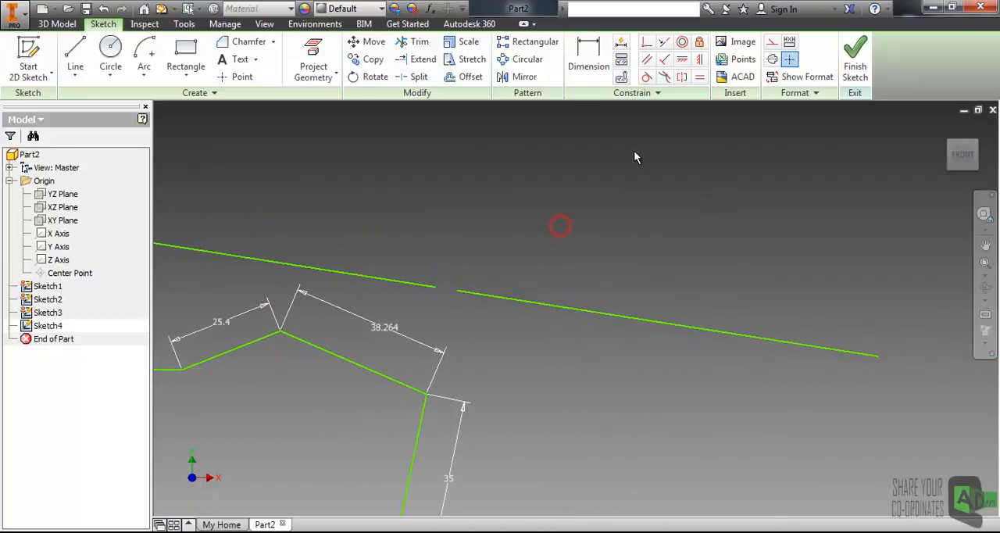
{"action": "left_click", "coordinate": [700, 41]}
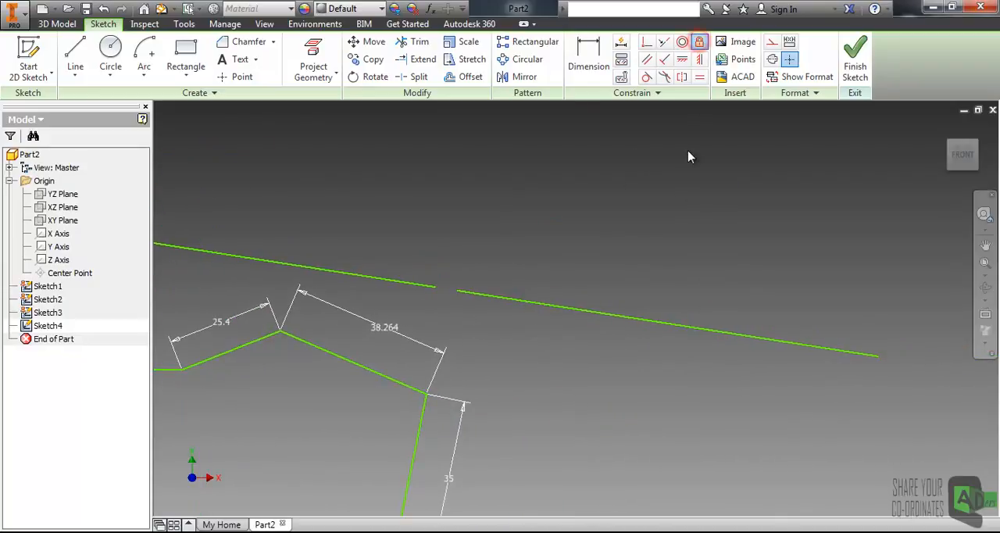
{"action": "left_click", "coordinate": [556, 306]}
{"action": "scroll", "coordinate": [525, 274], "scroll_direction": "down", "scroll_amount": 5}
{"action": "scroll", "coordinate": [525, 273], "scroll_direction": "up", "scroll_amount": 3}
{"action": "middle_click_drag", "start_coordinate": [426, 210], "coordinate": [582, 230]}
{"action": "middle_click_drag", "start_coordinate": [500, 212], "coordinate": [446, 216]}
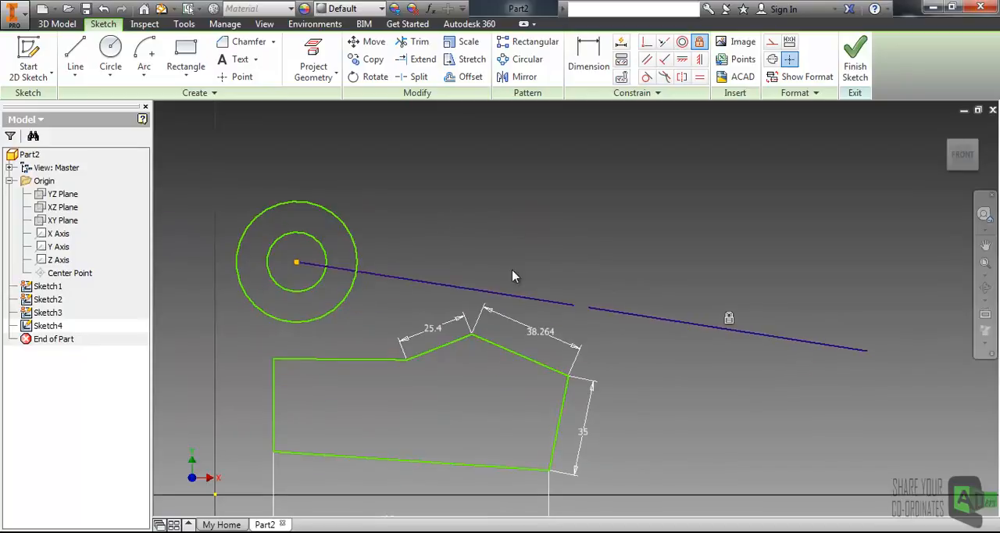
Step: Apply a Fix constraint to the profile's upper-right slanted edge and dismiss the save reminder
{"action": "middle_click_drag", "start_coordinate": [485, 414], "coordinate": [556, 336]}
{"action": "scroll", "coordinate": [497, 342], "scroll_direction": "up", "scroll_amount": 3}
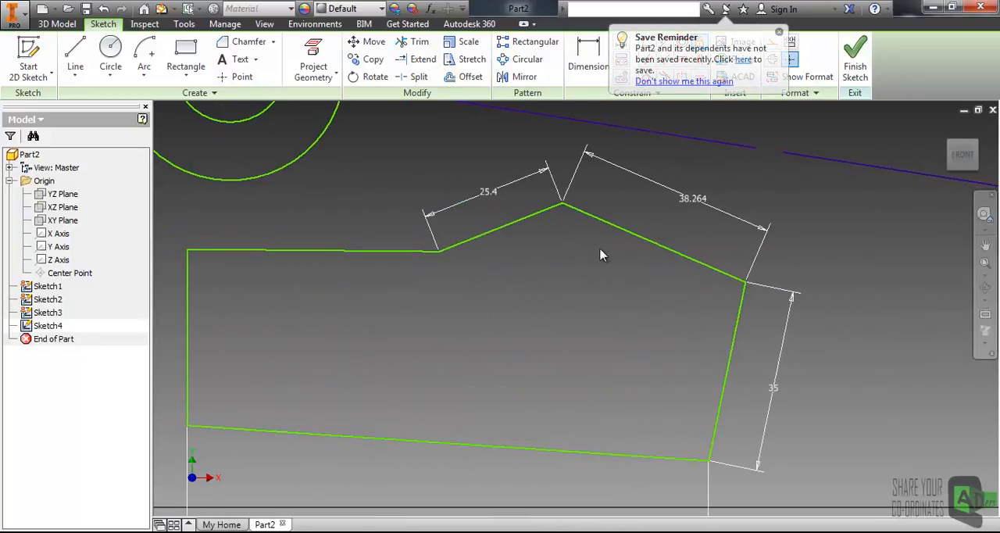
{"action": "left_click", "coordinate": [601, 222]}
{"action": "middle_click_drag", "start_coordinate": [639, 247], "coordinate": [633, 267]}
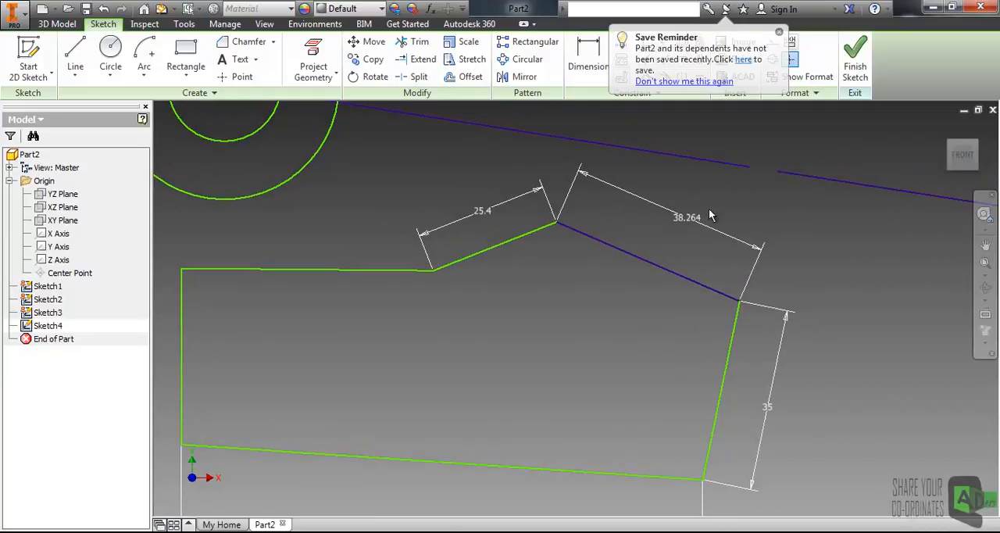
{"action": "left_click", "coordinate": [779, 32]}
Step: Try a Parallel constraint between the fixed upper-right slanted edge and the profile's bottom edge
{"action": "left_click", "coordinate": [647, 58]}
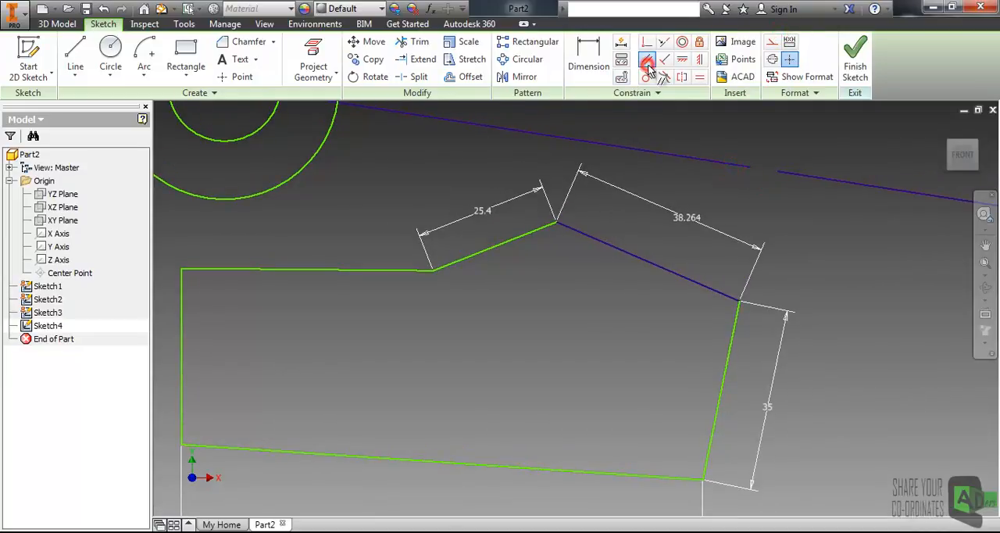
{"action": "left_click", "coordinate": [625, 251]}
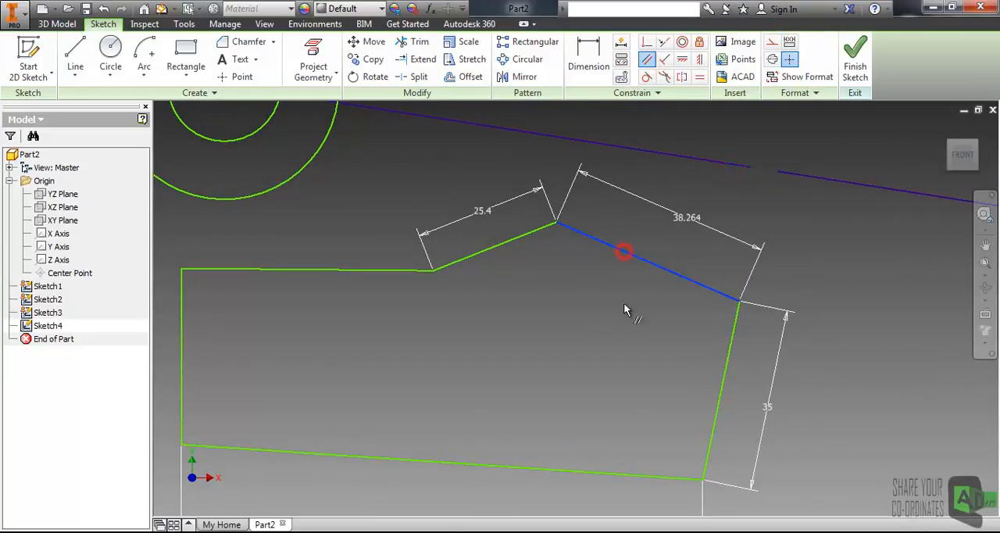
{"action": "left_click", "coordinate": [575, 470]}
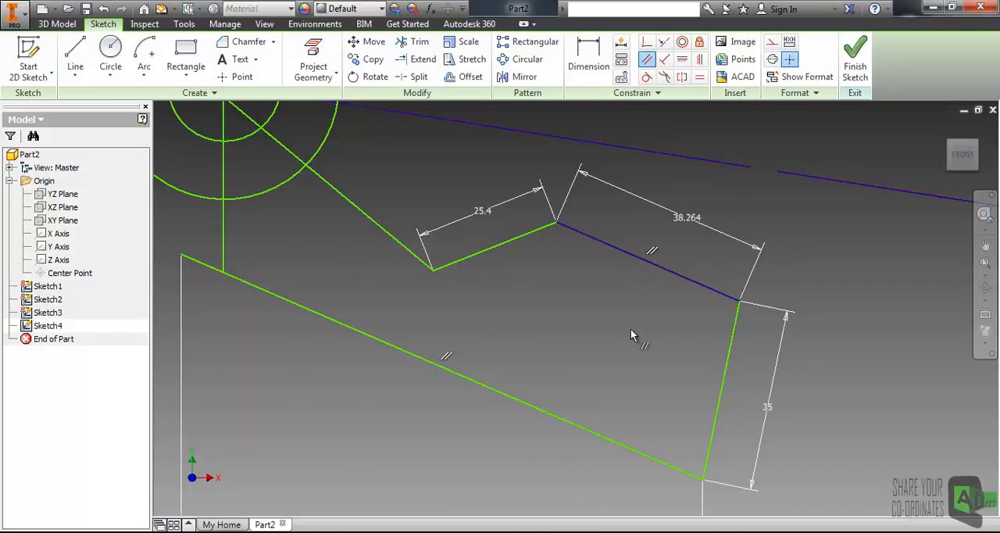
{"action": "scroll", "coordinate": [630, 328], "scroll_direction": "up", "scroll_amount": 3}
{"action": "middle_click_drag", "start_coordinate": [600, 293], "coordinate": [546, 335]}
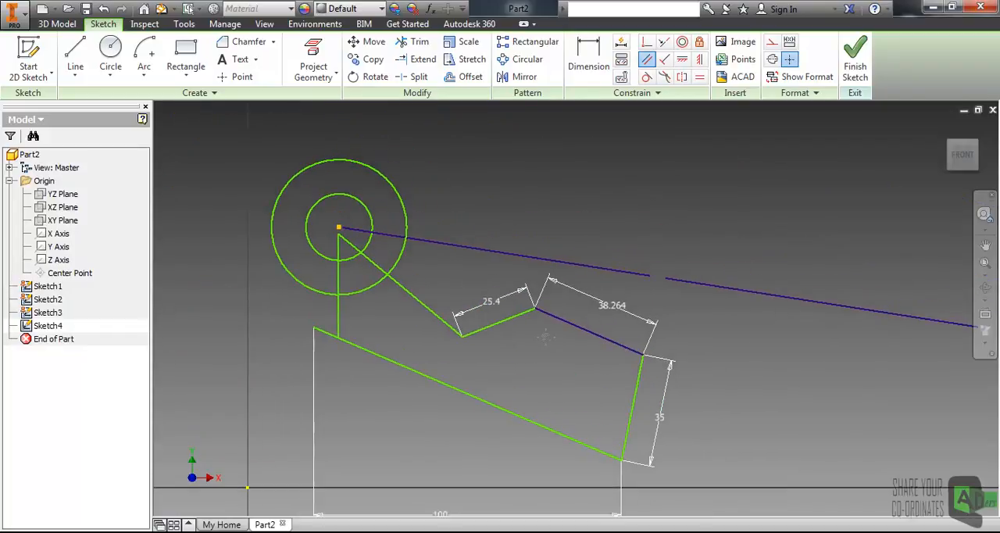
Step: Undo the Parallel constraint and the Fix constraint on the profile's slanted edge
{"action": "key", "text": "Escape"}
{"action": "key", "text": "ctrl+z"}
{"action": "key", "text": "ctrl+z"}
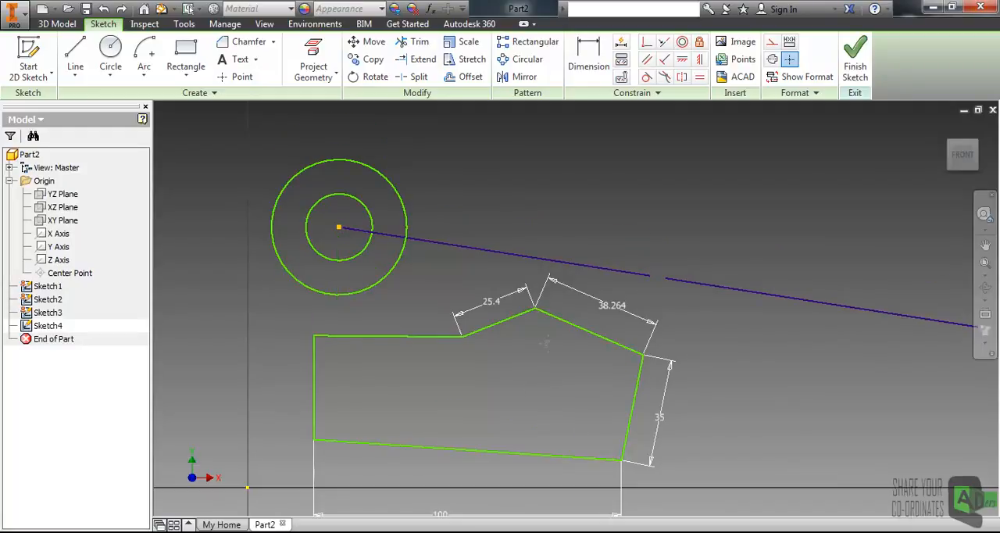
Step: Apply a Parallel constraint between the profile's unfixed upper-right slanted edge and its bottom edge
{"action": "middle_click_drag", "start_coordinate": [550, 368], "coordinate": [550, 317]}
{"action": "left_click", "coordinate": [645, 60]}
{"action": "left_click", "coordinate": [573, 272]}
{"action": "left_click", "coordinate": [534, 404]}
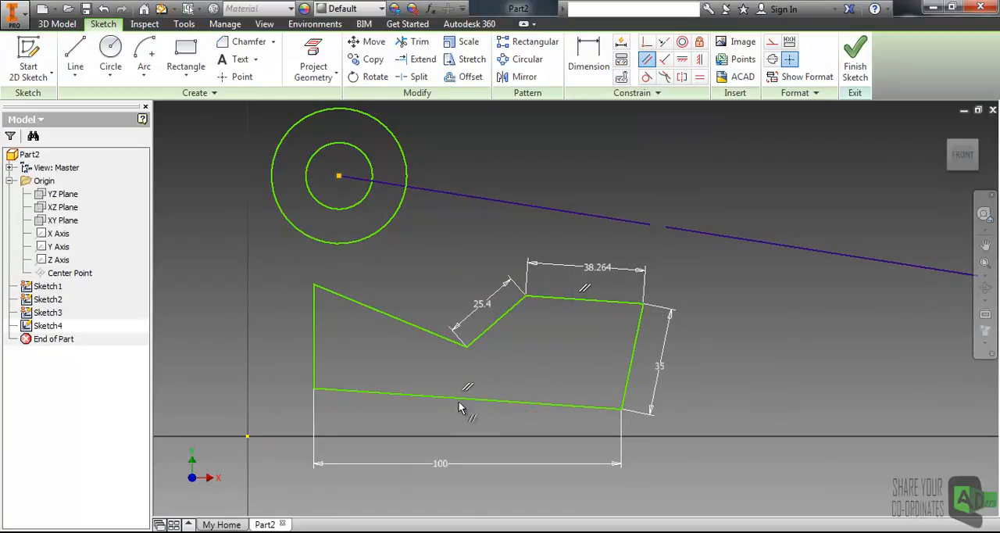
{"action": "key", "text": "Escape"}
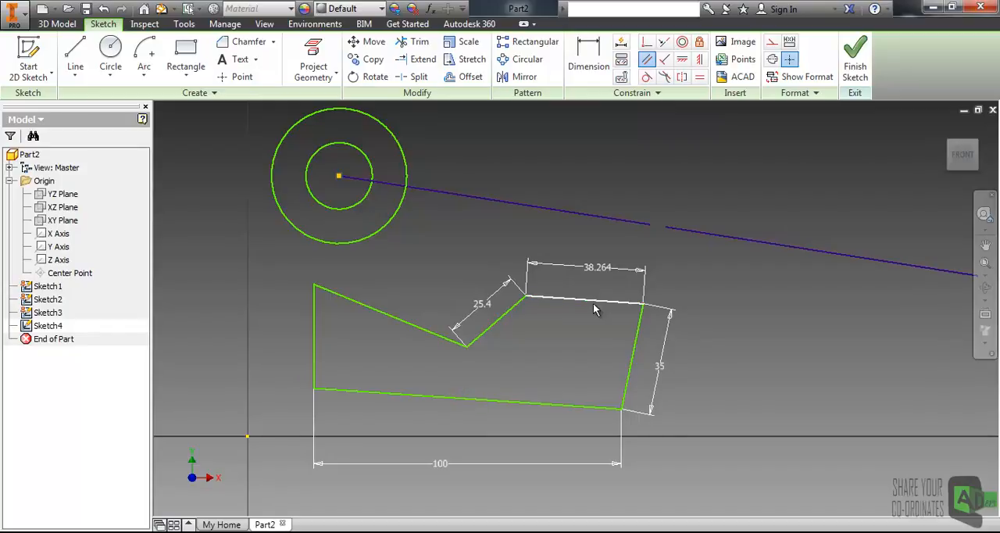
Step: Apply a Perpendicular constraint between the profile's right edge and its bottom edge
{"action": "left_click", "coordinate": [720, 275]}
{"action": "middle_click_drag", "start_coordinate": [695, 285], "coordinate": [694, 260]}
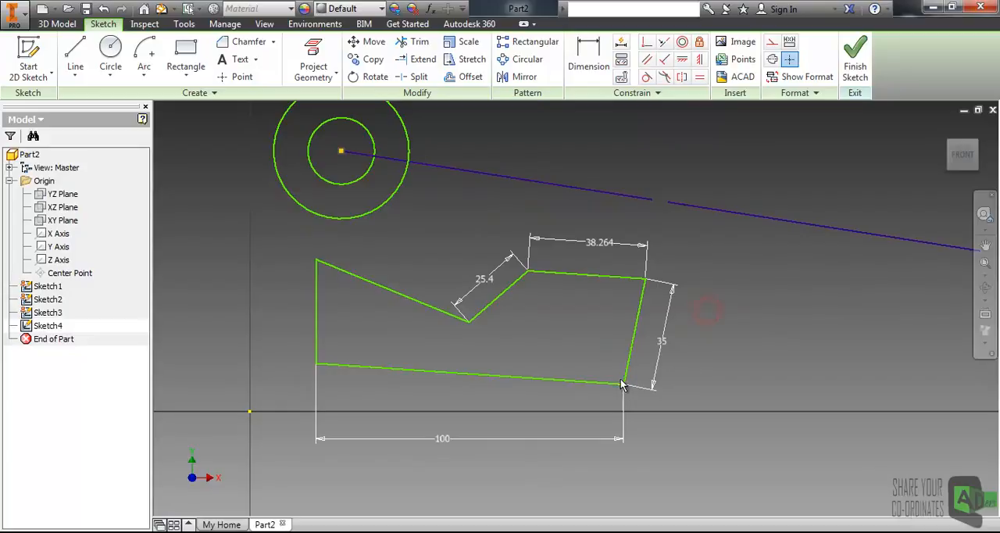
{"action": "scroll", "coordinate": [623, 368], "scroll_direction": "down", "scroll_amount": 3}
{"action": "left_click", "coordinate": [691, 278]}
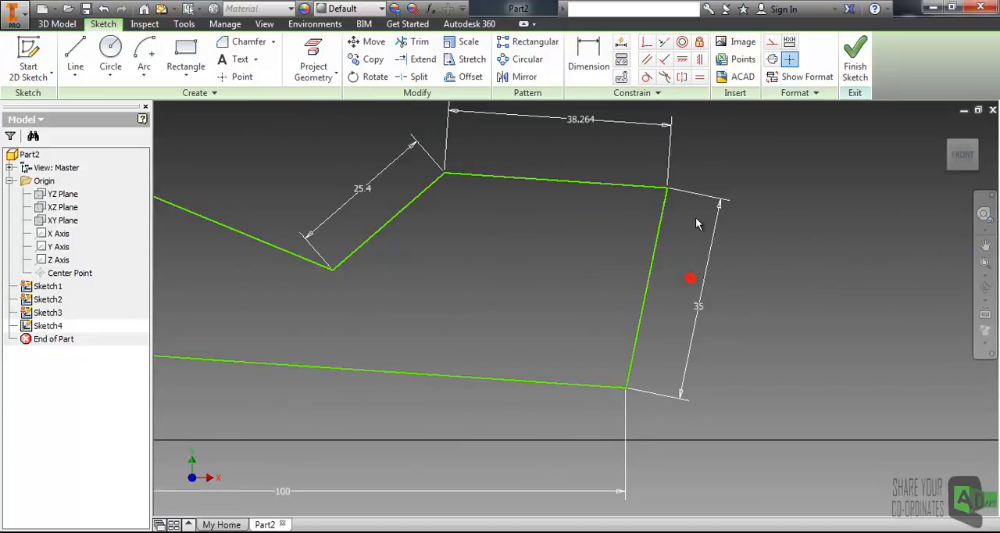
{"action": "left_click", "coordinate": [664, 59]}
{"action": "left_click", "coordinate": [643, 303]}
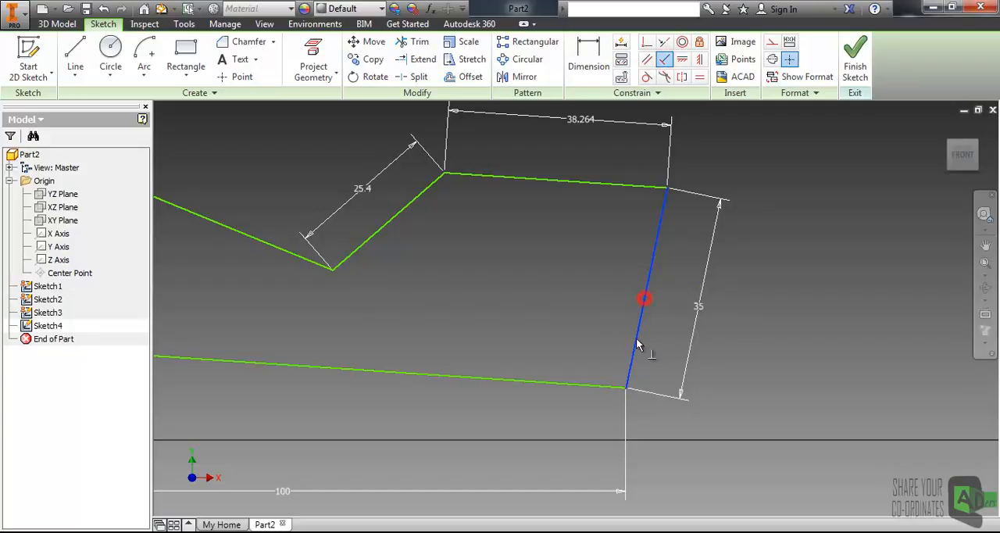
{"action": "left_click", "coordinate": [590, 385]}
{"action": "scroll", "coordinate": [679, 321], "scroll_direction": "down", "scroll_amount": 2}
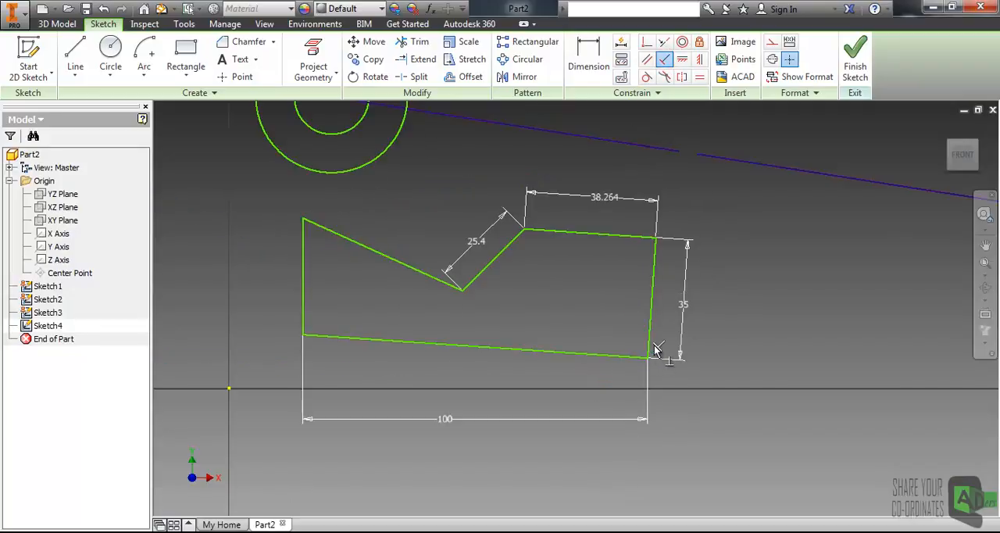
{"action": "key", "text": "Escape"}
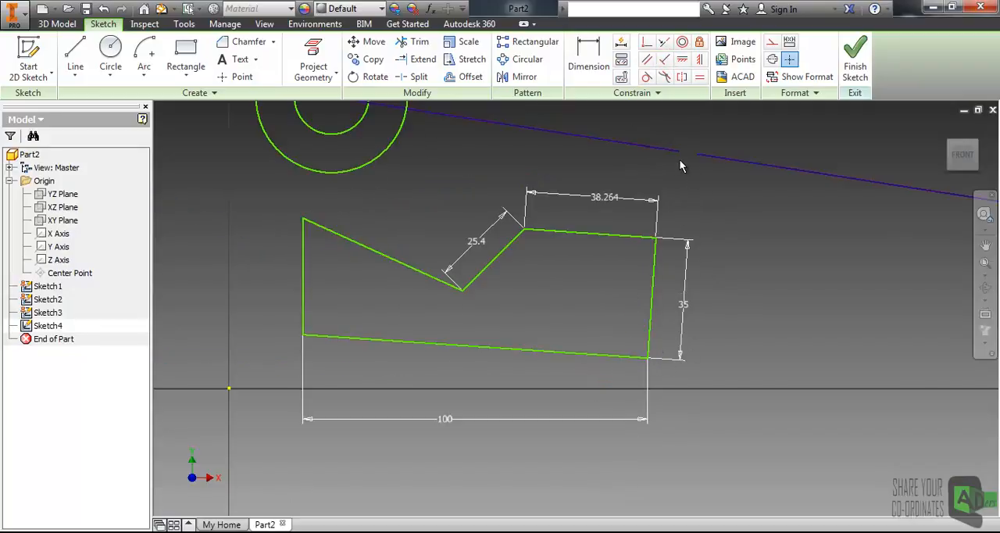
Step: Apply a Horizontal constraint to the profile's bottom edge
{"action": "mouse_move", "coordinate": [510, 309]}
{"action": "middle_mouse_down"}
{"action": "mouse_move", "coordinate": [581, 305]}
{"action": "mouse_move", "coordinate": [508, 341]}
{"action": "middle_mouse_up"}
{"action": "left_click", "coordinate": [469, 379]}
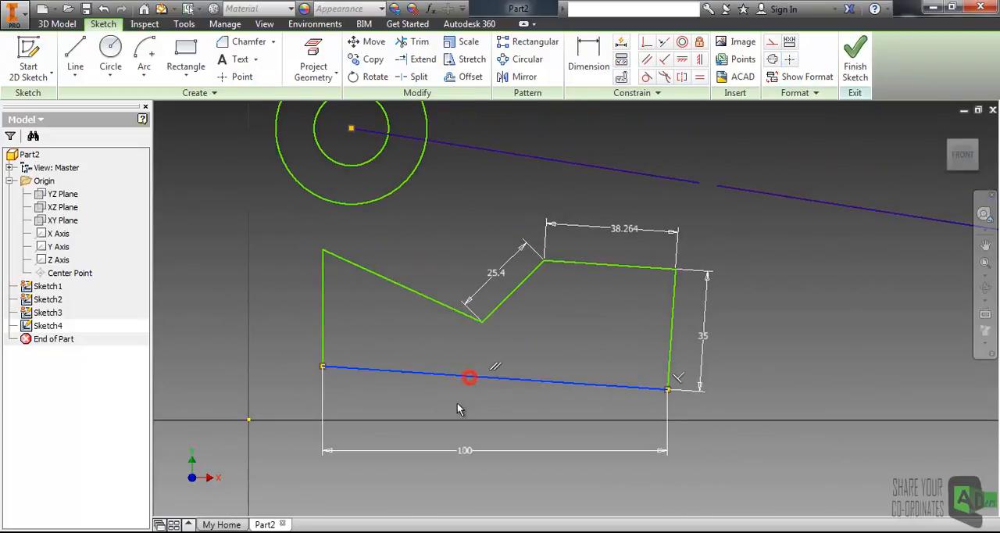
{"action": "left_click", "coordinate": [452, 408]}
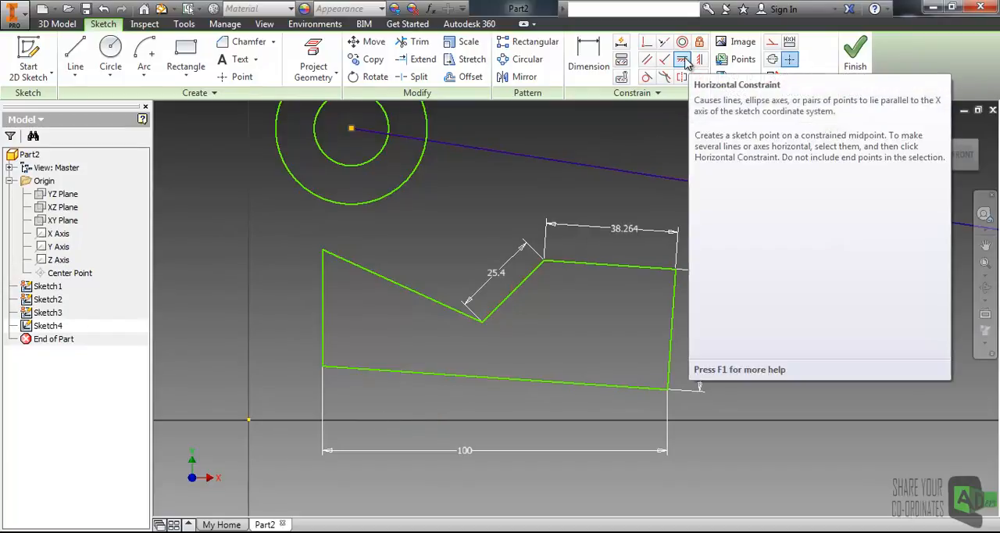
{"action": "left_click", "coordinate": [683, 61]}
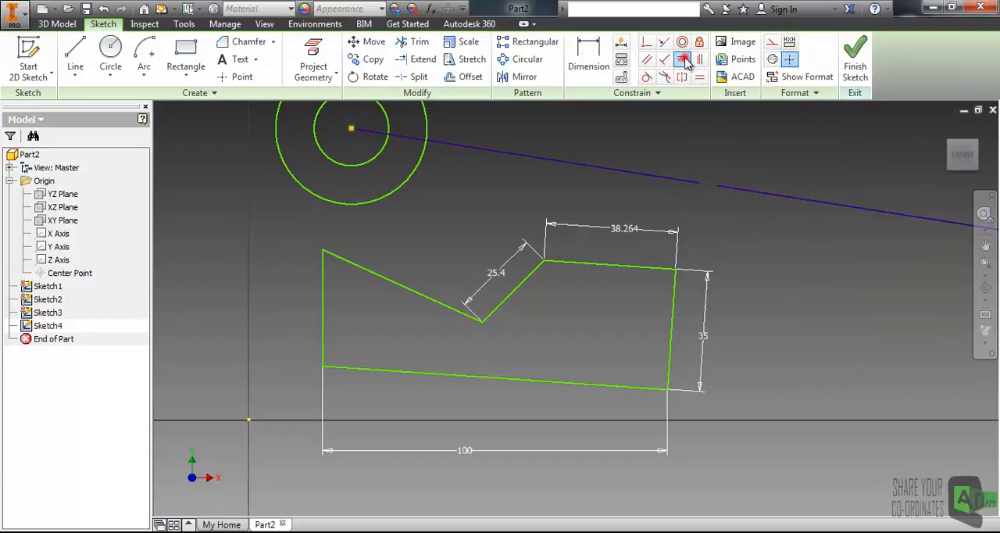
{"action": "left_click", "coordinate": [511, 380]}
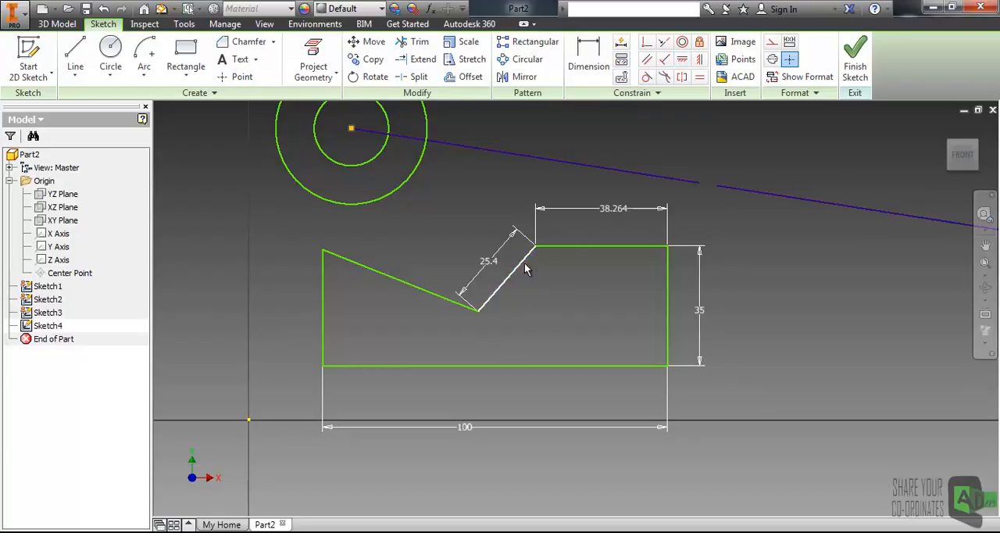
Step: Apply a Vertical constraint to the profile's short 25.4 slanted edge
{"action": "left_click", "coordinate": [702, 61]}
{"action": "left_click", "coordinate": [514, 274]}
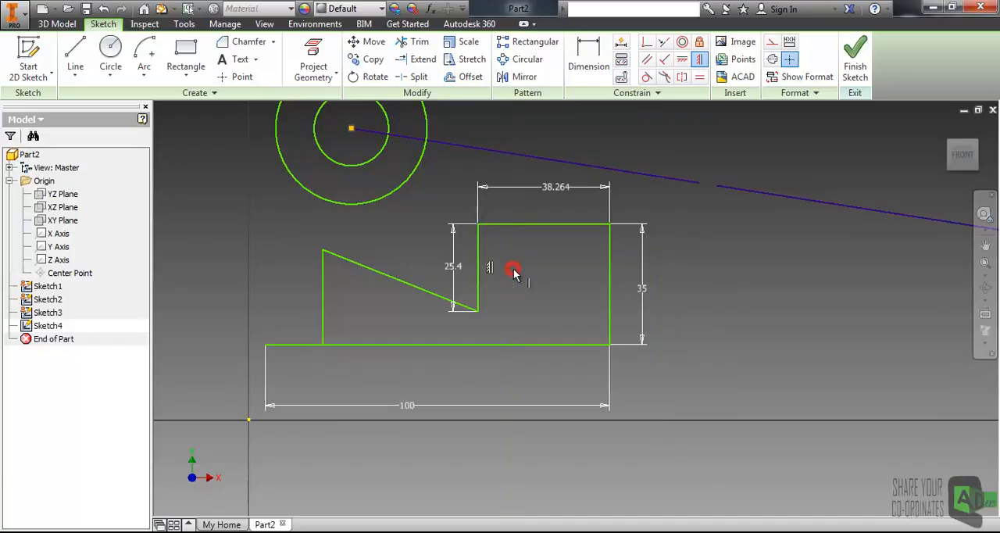
{"action": "middle_click_drag", "start_coordinate": [568, 287], "coordinate": [690, 329]}
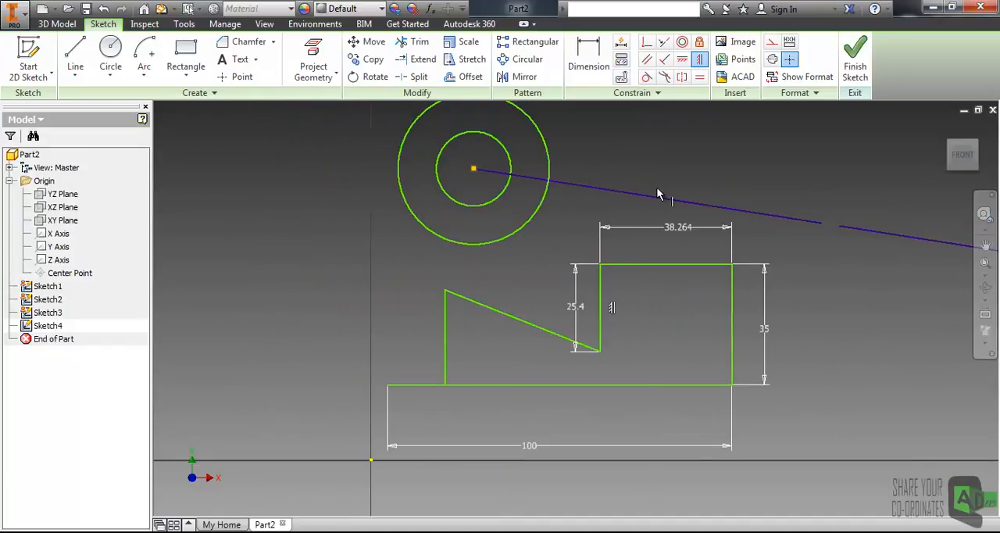
{"action": "key", "text": "Escape"}
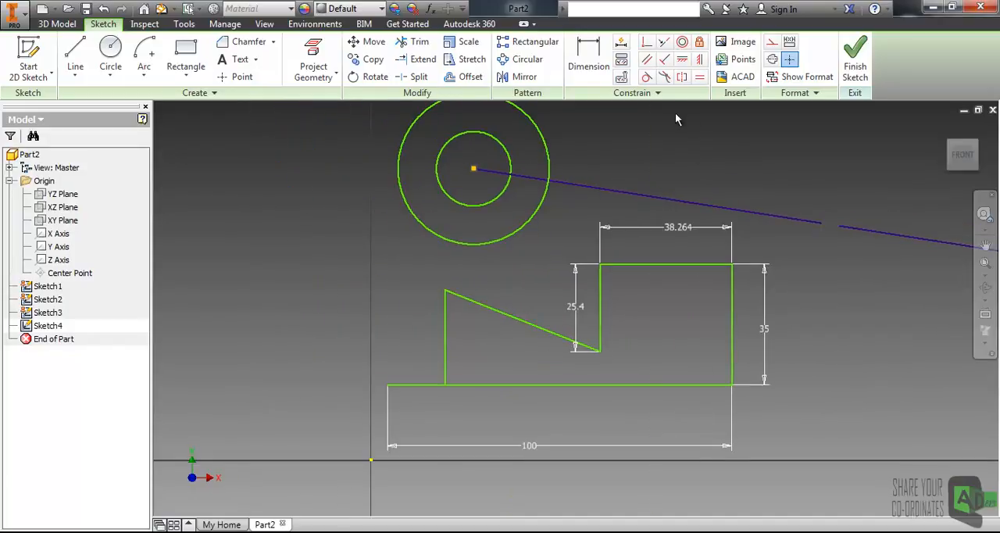
Step: Sketch a loose line sloping down to the right, starting above and to the right of the concentric circles
{"action": "middle_click_drag", "start_coordinate": [586, 169], "coordinate": [565, 243]}
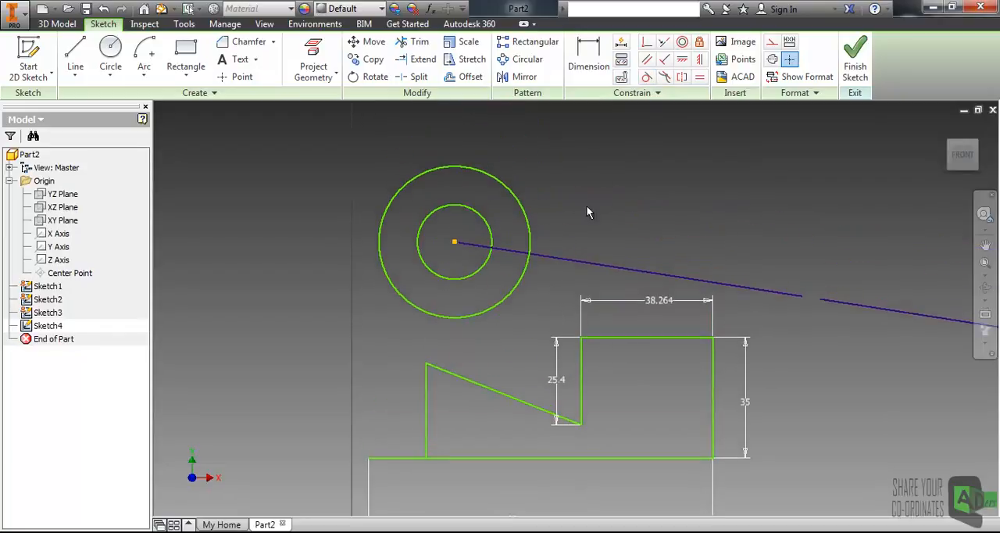
{"action": "left_click", "coordinate": [75, 52]}
{"action": "left_click", "coordinate": [513, 143]}
{"action": "left_click", "coordinate": [820, 258]}
{"action": "key", "text": "Escape"}
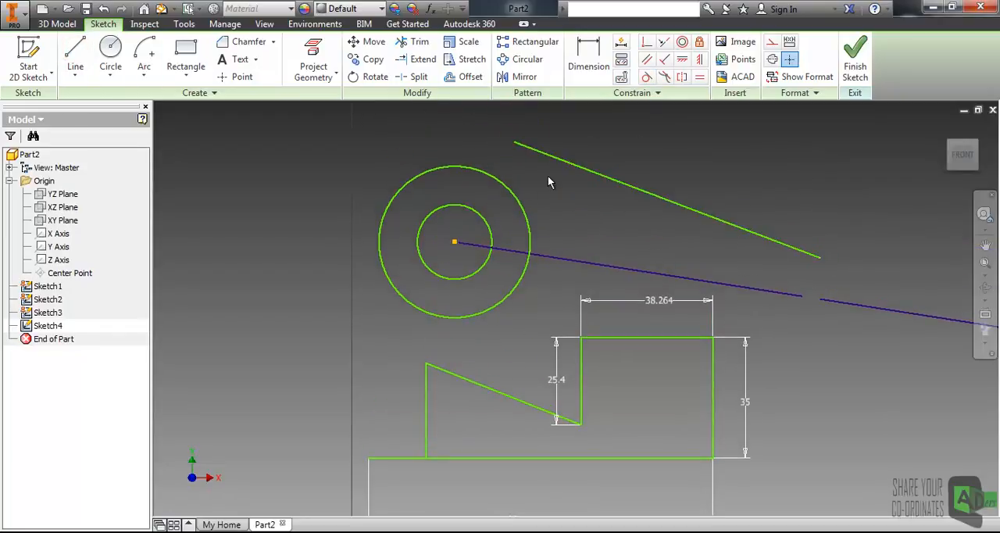
Step: Apply a Tangent constraint between the new sloping line and the outer circle
{"action": "scroll", "coordinate": [547, 146], "scroll_direction": "down", "scroll_amount": 3}
{"action": "scroll", "coordinate": [531, 143], "scroll_direction": "up", "scroll_amount": 5}
{"action": "middle_click_drag", "start_coordinate": [536, 199], "coordinate": [563, 217]}
{"action": "left_click", "coordinate": [646, 76]}
{"action": "left_click", "coordinate": [560, 189]}
{"action": "left_click", "coordinate": [508, 263]}
{"action": "scroll", "coordinate": [563, 215], "scroll_direction": "down", "scroll_amount": 2}
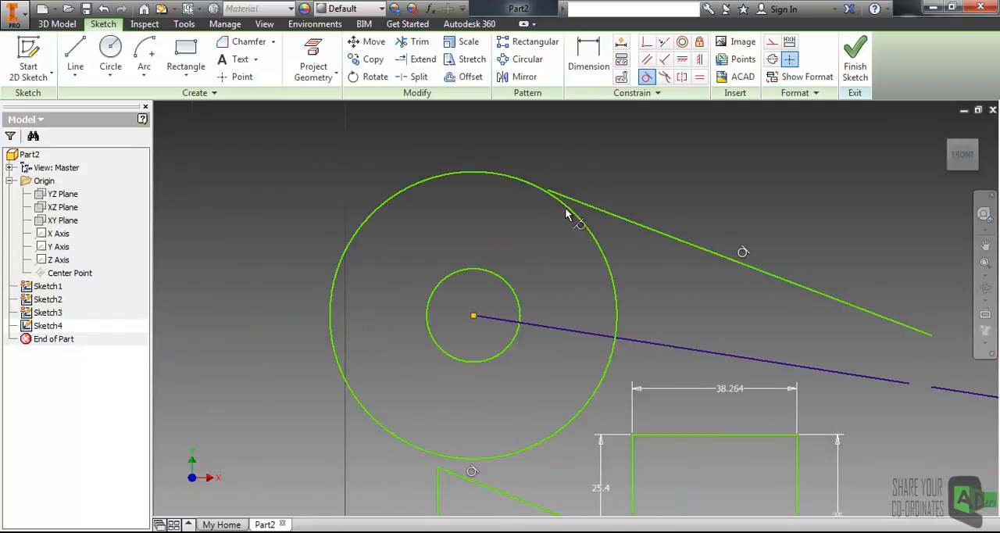
{"action": "key", "text": "Escape"}
Step: Sketch a separate horizontal line above the tangent line, to the upper right of the circles
{"action": "scroll", "coordinate": [557, 198], "scroll_direction": "up", "scroll_amount": 3}
{"action": "scroll", "coordinate": [565, 202], "scroll_direction": "down", "scroll_amount": 2}
{"action": "middle_click_drag", "start_coordinate": [583, 213], "coordinate": [552, 203]}
{"action": "middle_click_drag", "start_coordinate": [622, 239], "coordinate": [579, 226]}
{"action": "scroll", "coordinate": [579, 227], "scroll_direction": "down", "scroll_amount": 2}
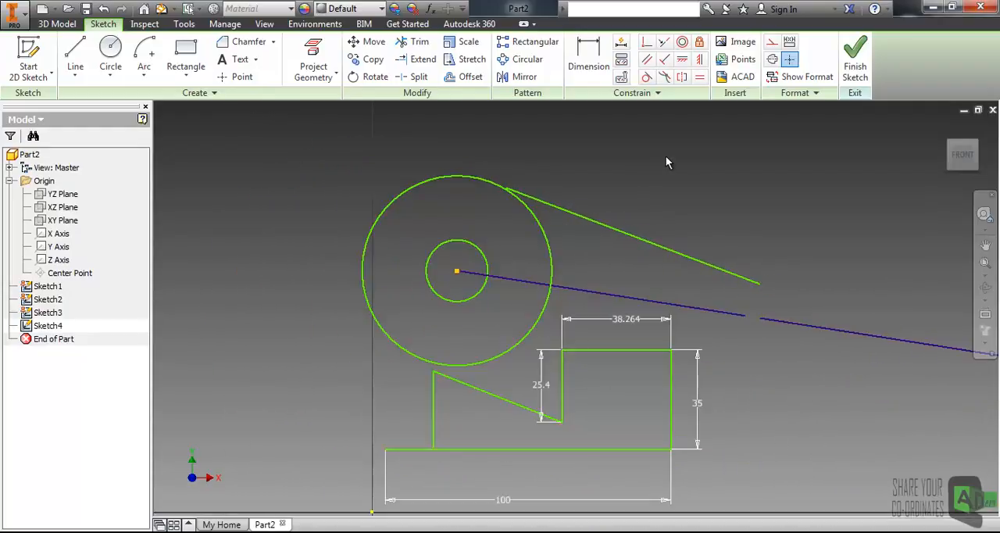
{"action": "middle_click_drag", "start_coordinate": [640, 164], "coordinate": [622, 171]}
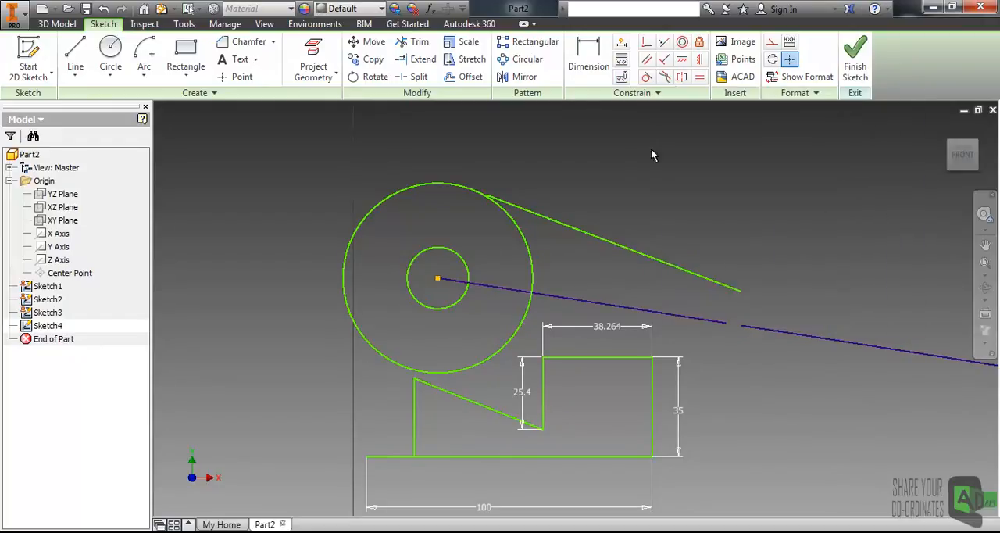
{"action": "mouse_move", "coordinate": [596, 160]}
{"action": "middle_mouse_down"}
{"action": "mouse_move", "coordinate": [485, 178]}
{"action": "mouse_move", "coordinate": [404, 167]}
{"action": "middle_mouse_up"}
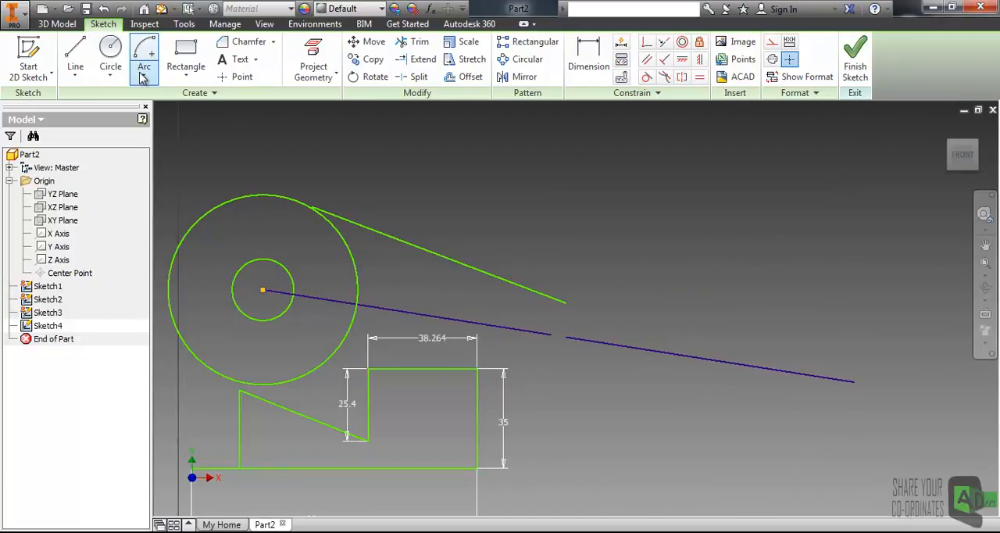
{"action": "left_click", "coordinate": [78, 59]}
{"action": "left_click", "coordinate": [380, 176]}
{"action": "left_click", "coordinate": [642, 178]}
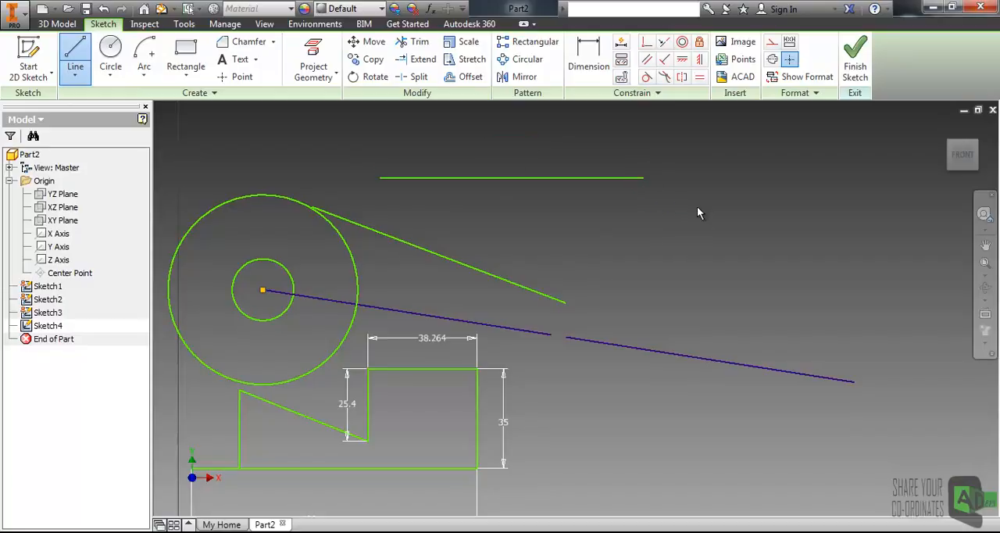
{"action": "key", "text": "Escape"}
Step: Draw a four-point control vertex spline from the horizontal line's right end, curving down to the right
{"action": "scroll", "coordinate": [547, 264], "scroll_direction": "up", "scroll_amount": 3}
{"action": "scroll", "coordinate": [547, 266], "scroll_direction": "down", "scroll_amount": 3}
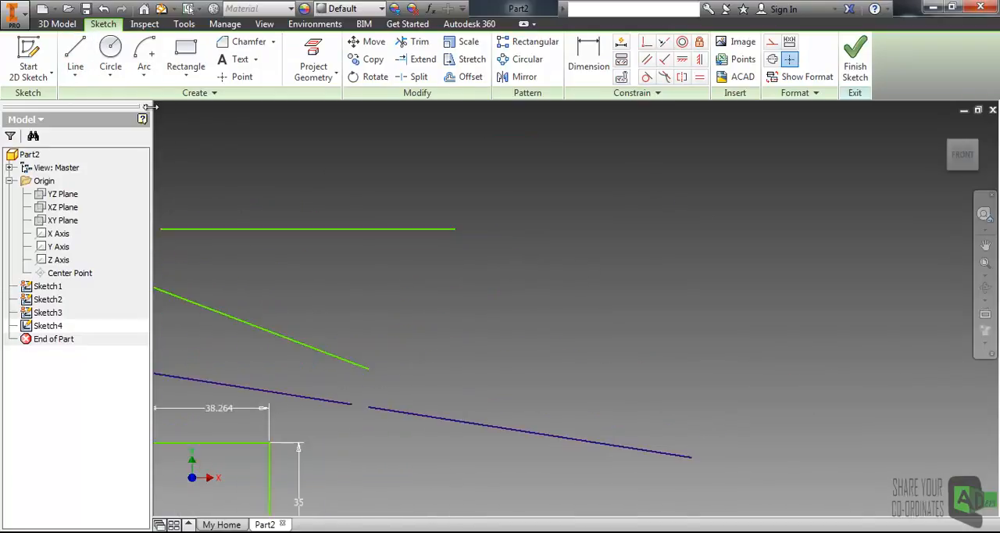
{"action": "left_click", "coordinate": [111, 75]}
{"action": "left_click", "coordinate": [75, 75]}
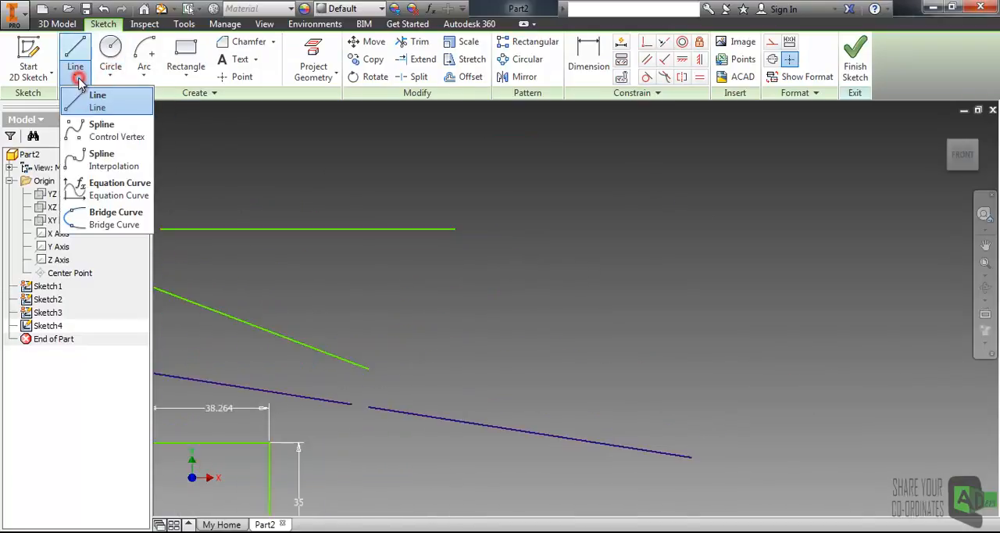
{"action": "left_click", "coordinate": [88, 136]}
{"action": "left_click", "coordinate": [456, 229]}
{"action": "left_click", "coordinate": [529, 278]}
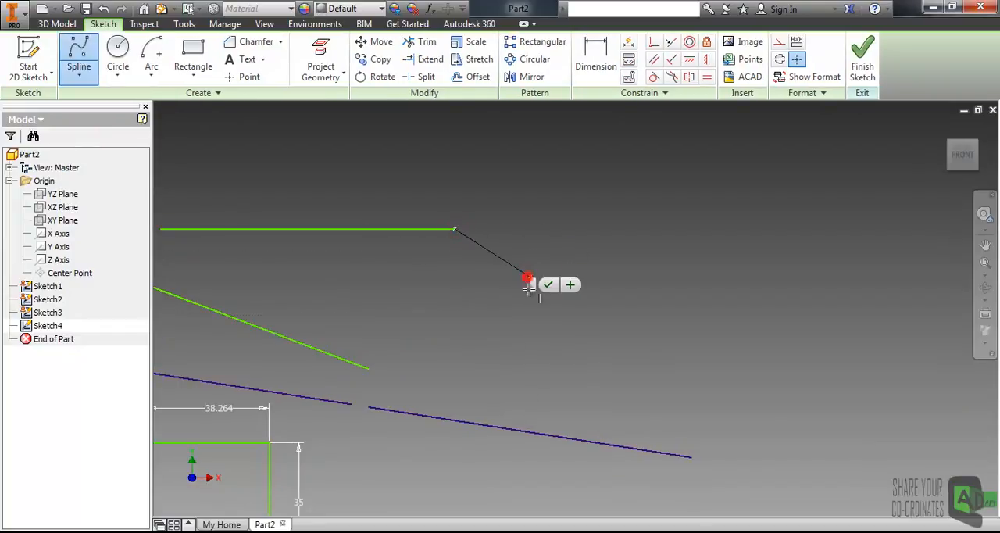
{"action": "left_click", "coordinate": [542, 345]}
{"action": "left_click", "coordinate": [737, 353]}
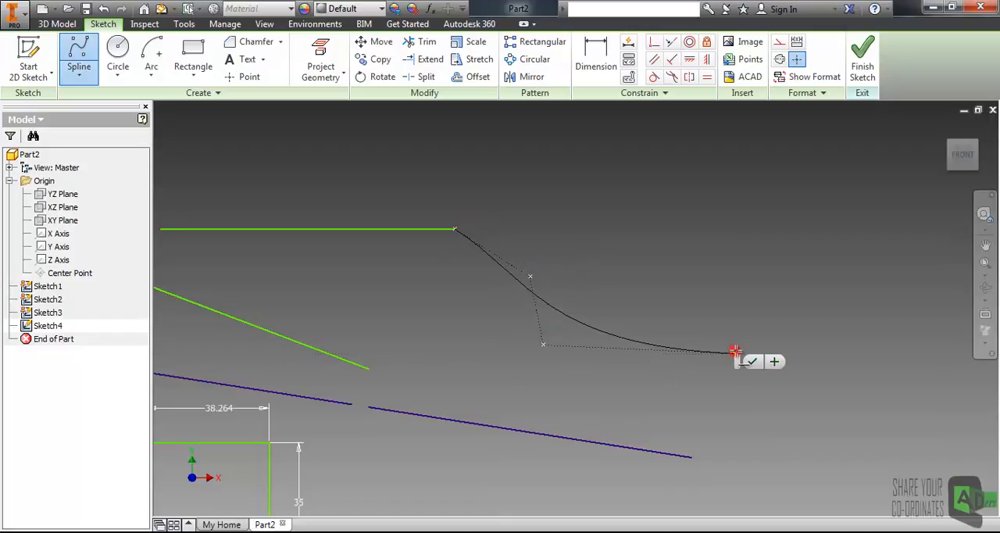
{"action": "left_click", "coordinate": [752, 361]}
Step: Apply a Smooth (G2) constraint between the horizontal line and the adjoining spline
{"action": "scroll", "coordinate": [511, 270], "scroll_direction": "up", "scroll_amount": 4}
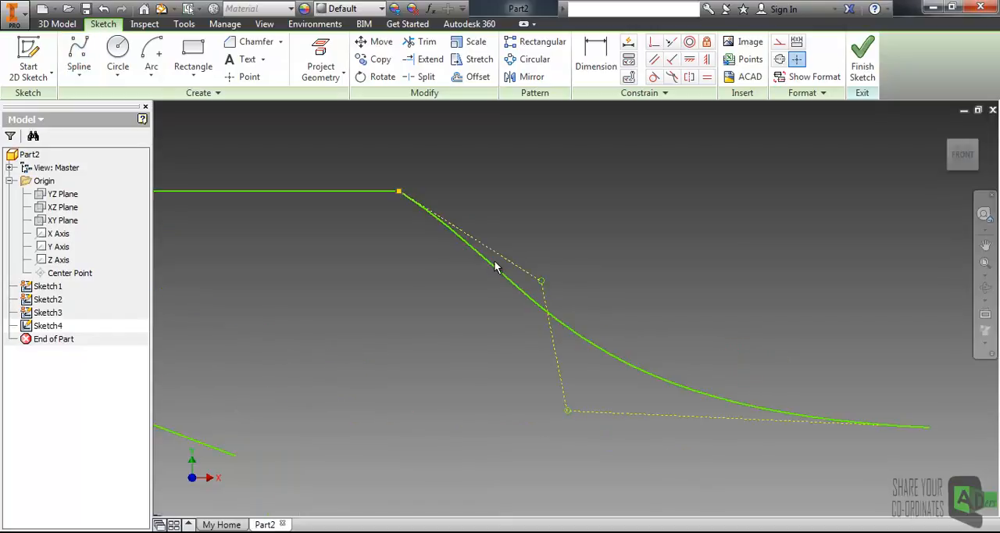
{"action": "middle_click_drag", "start_coordinate": [485, 286], "coordinate": [523, 325]}
{"action": "scroll", "coordinate": [458, 264], "scroll_direction": "up", "scroll_amount": 3}
{"action": "middle_click_drag", "start_coordinate": [453, 265], "coordinate": [471, 270]}
{"action": "left_click", "coordinate": [602, 238]}
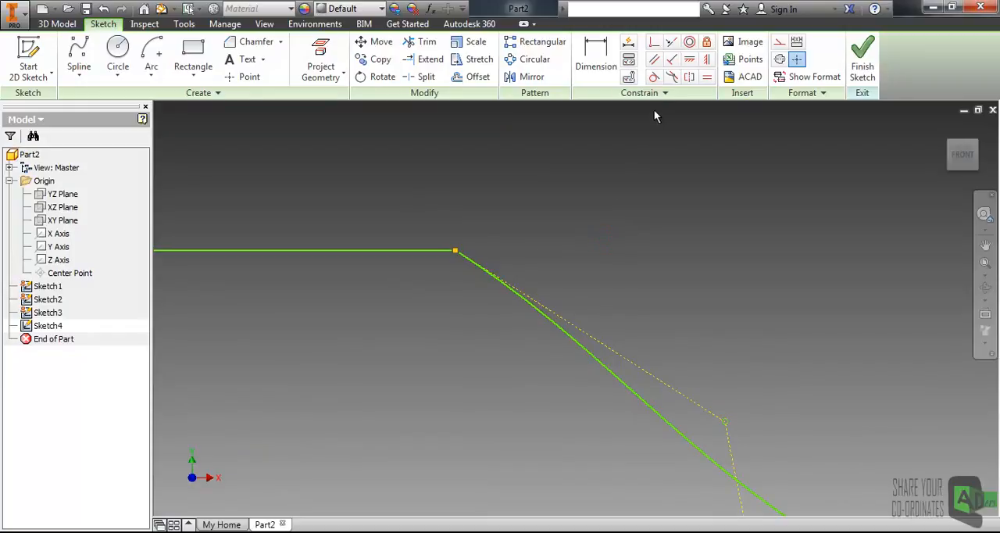
{"action": "left_click", "coordinate": [672, 77]}
{"action": "left_click", "coordinate": [424, 251]}
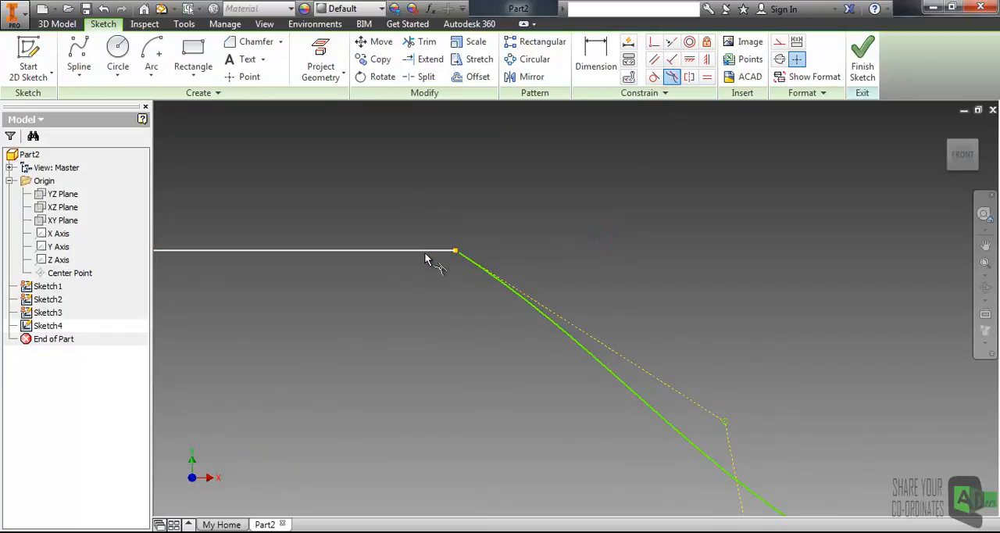
{"action": "left_click", "coordinate": [478, 269]}
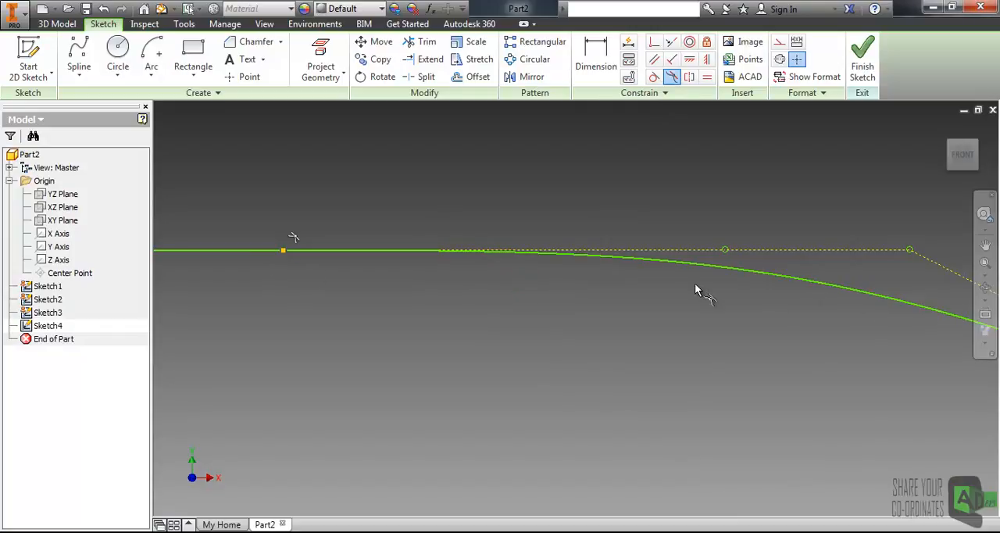
Step: Sketch a separate line sloping down to the right, in the empty area to the right of the spline
{"action": "scroll", "coordinate": [693, 287], "scroll_direction": "down", "scroll_amount": 5}
{"action": "scroll", "coordinate": [689, 231], "scroll_direction": "up", "scroll_amount": 5}
{"action": "middle_click_drag", "start_coordinate": [679, 151], "coordinate": [682, 148]}
{"action": "scroll", "coordinate": [690, 123], "scroll_direction": "down", "scroll_amount": 3}
{"action": "middle_click_drag", "start_coordinate": [586, 156], "coordinate": [656, 155]}
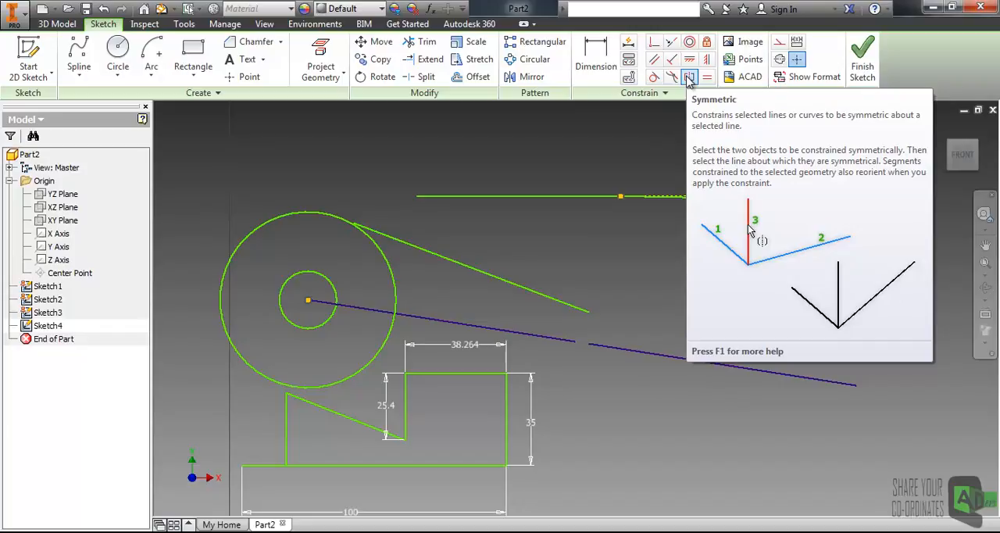
{"action": "mouse_move", "coordinate": [590, 151]}
{"action": "middle_mouse_down"}
{"action": "mouse_move", "coordinate": [547, 163]}
{"action": "mouse_move", "coordinate": [434, 162]}
{"action": "middle_mouse_up"}
{"action": "scroll", "coordinate": [392, 186], "scroll_direction": "down", "scroll_amount": 2}
{"action": "middle_click_drag", "start_coordinate": [392, 186], "coordinate": [443, 216]}
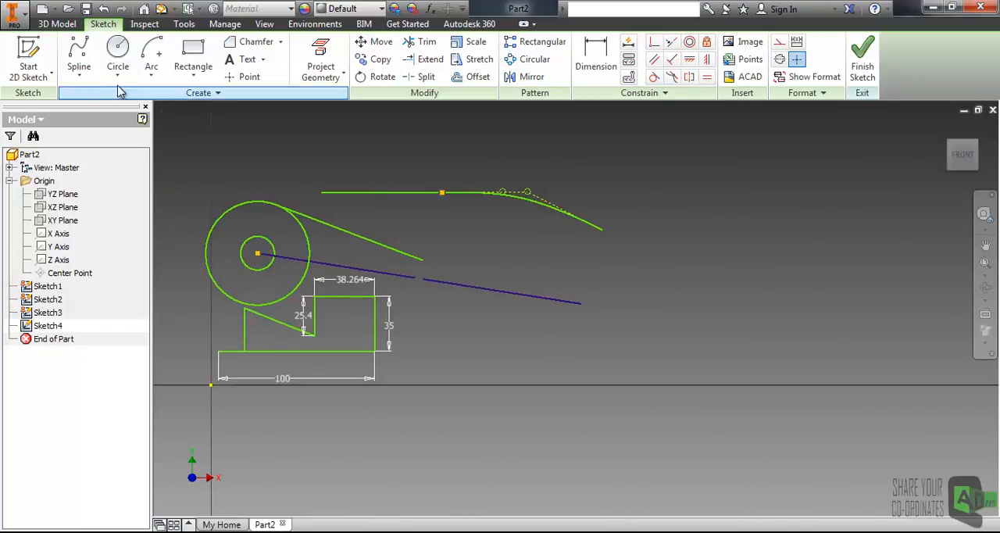
{"action": "left_click", "coordinate": [79, 74]}
{"action": "left_click", "coordinate": [89, 101]}
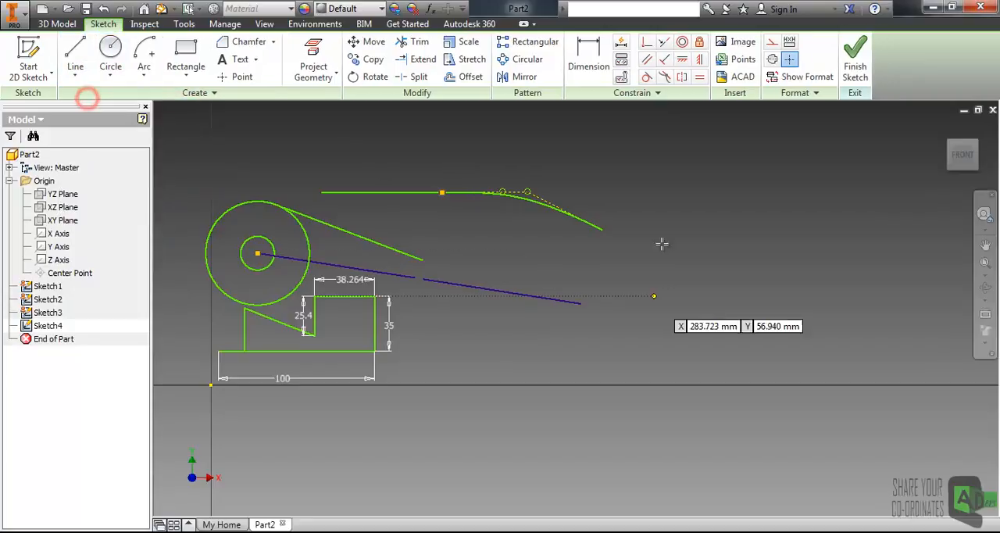
{"action": "left_click", "coordinate": [621, 282]}
{"action": "left_click", "coordinate": [797, 372]}
{"action": "key", "text": "Escape"}
Step: Sketch a vertical line a short distance to the right of the new sloping line
{"action": "middle_click_drag", "start_coordinate": [776, 312], "coordinate": [470, 317]}
{"action": "left_click", "coordinate": [60, 46]}
{"action": "key", "text": "l"}
{"action": "left_click", "coordinate": [568, 369]}
{"action": "left_click", "coordinate": [565, 187]}
{"action": "key", "text": "Escape"}
Step: Sketch a steeper line rising to the right, on the far side of the vertical line
{"action": "left_click", "coordinate": [78, 51]}
{"action": "left_click", "coordinate": [662, 368]}
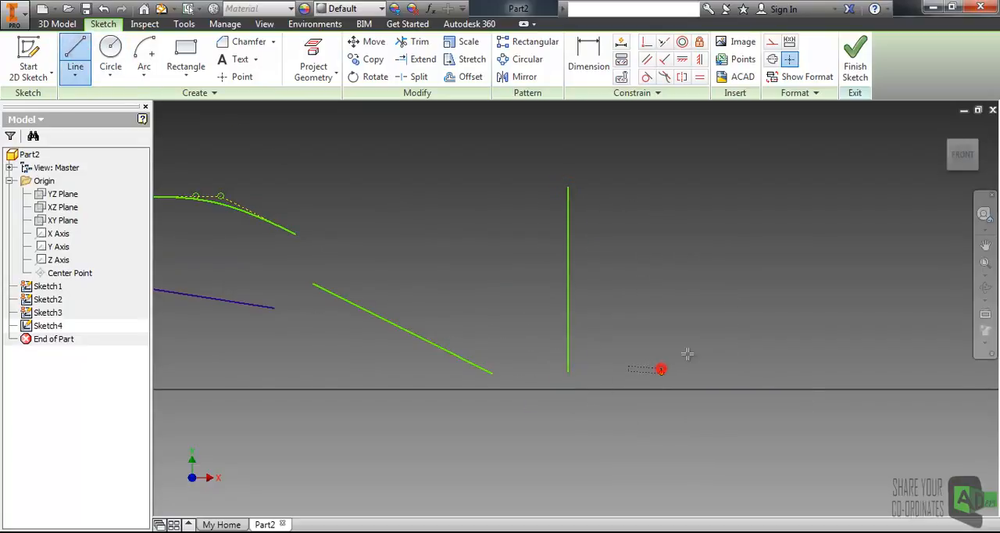
{"action": "left_click", "coordinate": [811, 239]}
{"action": "key", "text": "Escape"}
Step: Try a Symmetric constraint between the two sloping lines about the vertical line, and undo it
{"action": "left_click", "coordinate": [685, 77]}
{"action": "left_click", "coordinate": [436, 344]}
{"action": "left_click", "coordinate": [699, 338]}
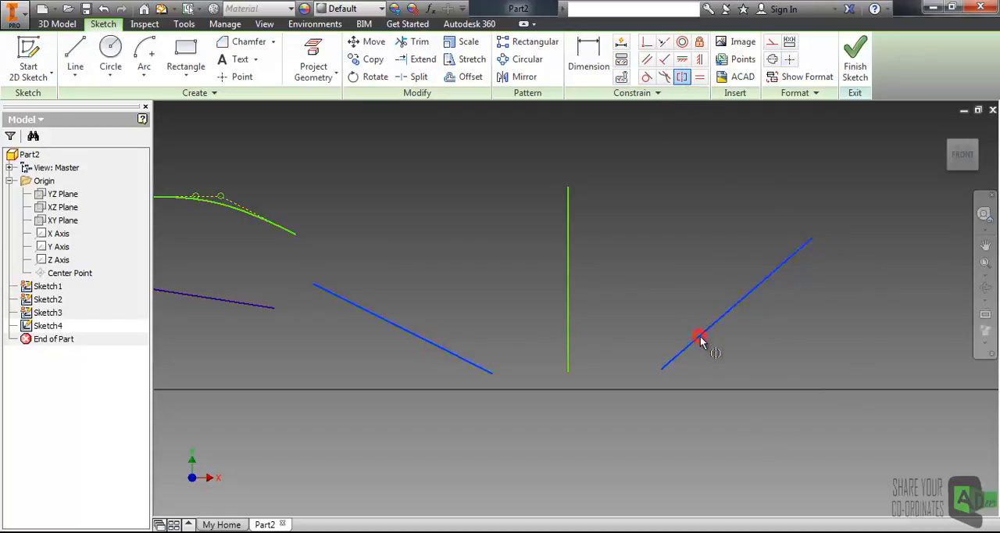
{"action": "left_click", "coordinate": [569, 265]}
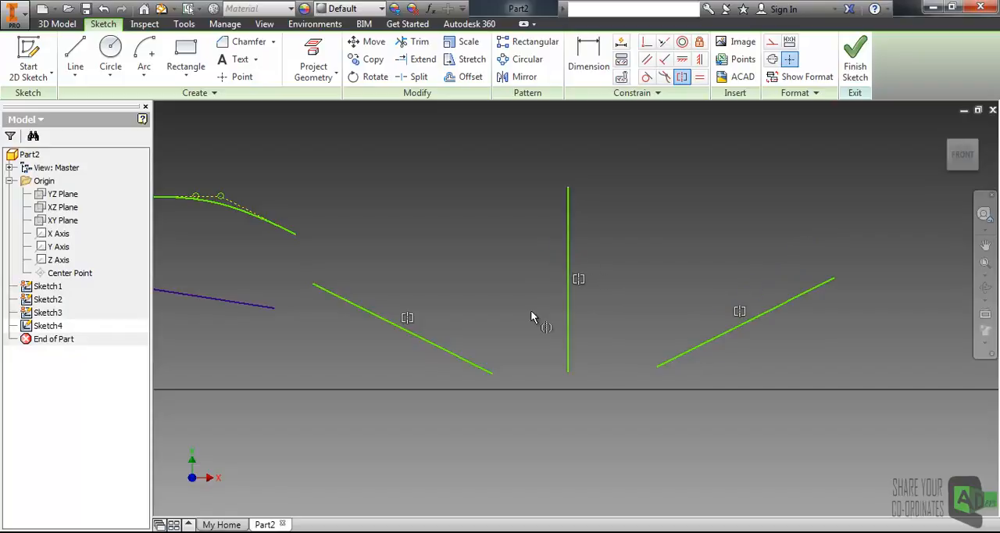
{"action": "key", "text": "ctrl+z"}
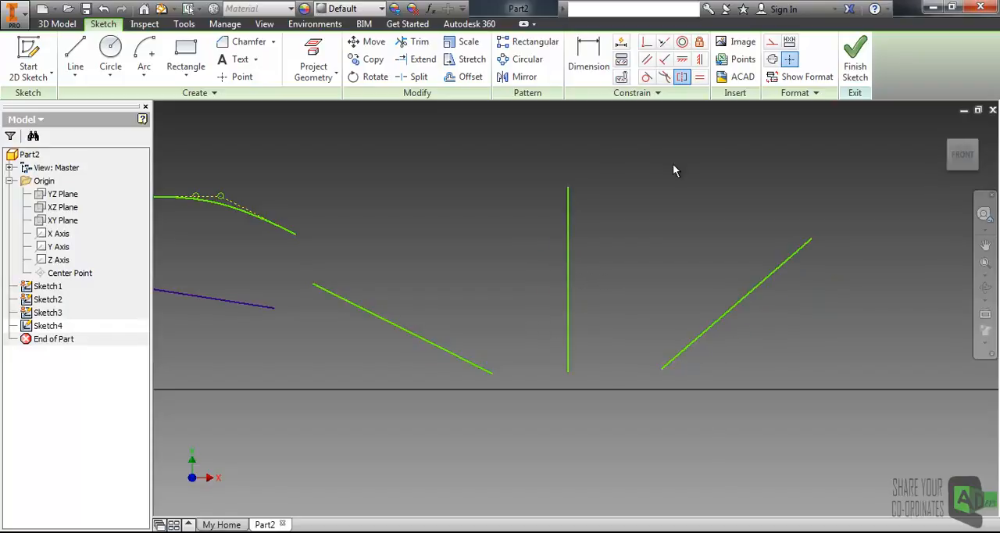
Step: Make the two sloping lines symmetric, using the vertical line between them as the symmetry axis
{"action": "left_click", "coordinate": [682, 76]}
{"action": "left_click", "coordinate": [388, 329]}
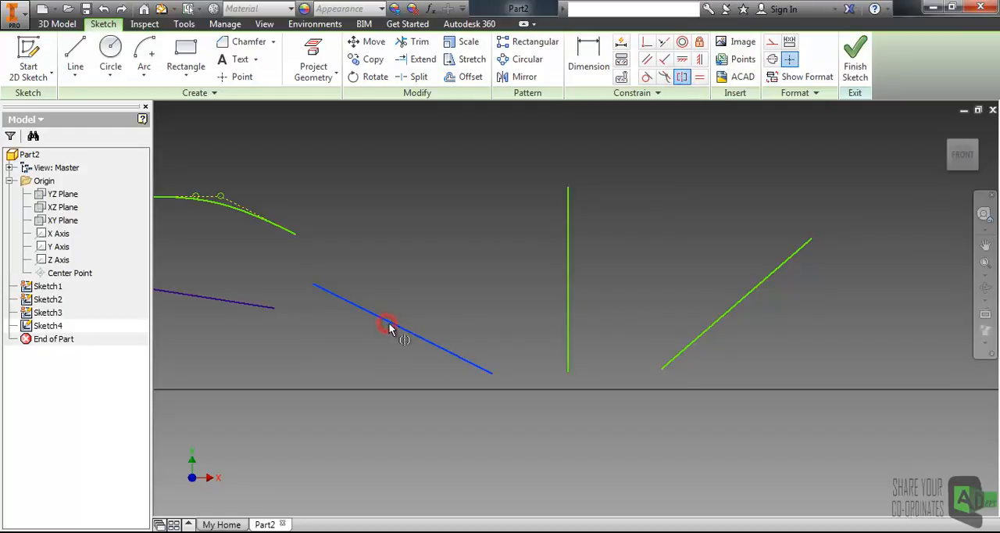
{"action": "left_click", "coordinate": [709, 333]}
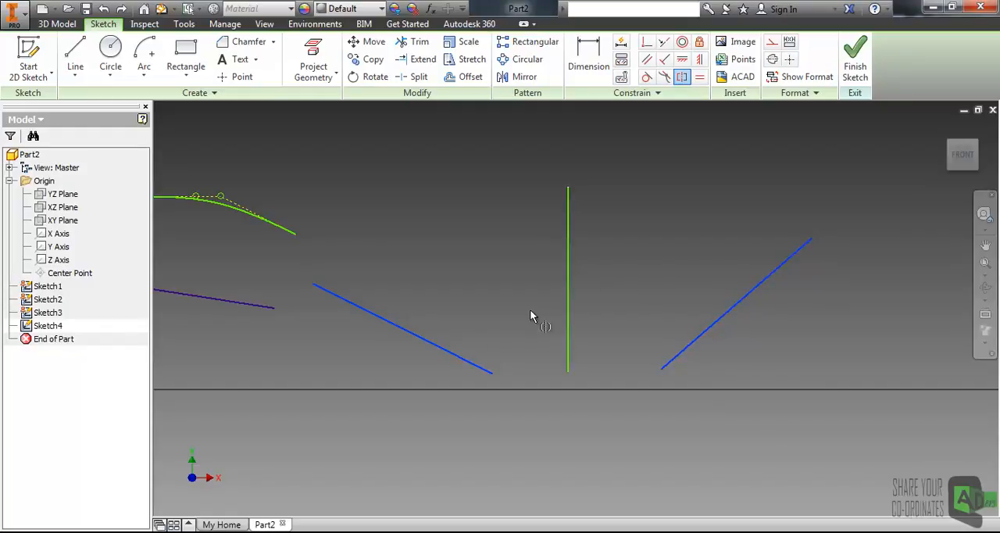
{"action": "left_click", "coordinate": [568, 261]}
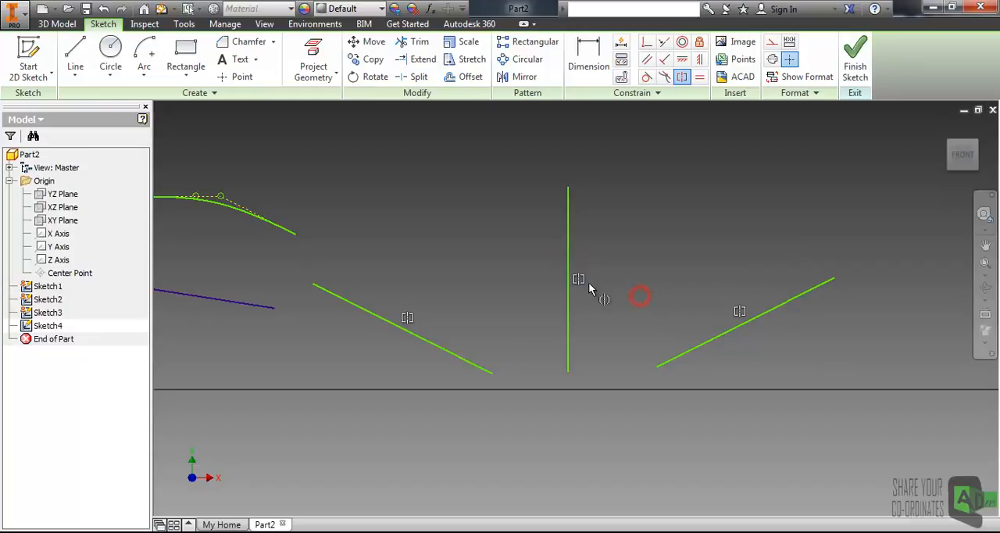
Step: Delete the sloping line on the right side of the vertical line
{"action": "scroll", "coordinate": [595, 293], "scroll_direction": "down", "scroll_amount": 4}
{"action": "middle_click_drag", "start_coordinate": [471, 282], "coordinate": [540, 302]}
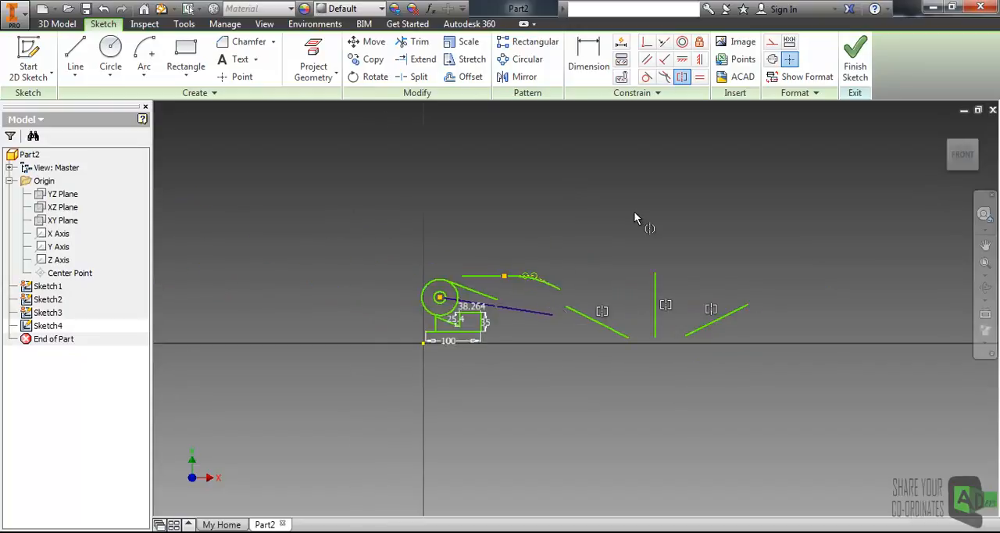
{"action": "scroll", "coordinate": [635, 288], "scroll_direction": "up", "scroll_amount": 3}
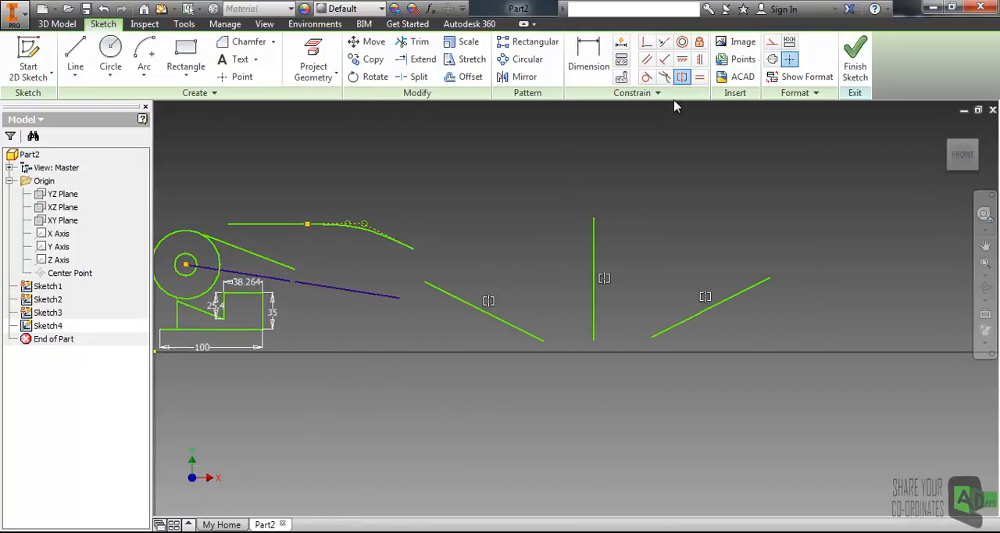
{"action": "scroll", "coordinate": [690, 287], "scroll_direction": "up", "scroll_amount": 3}
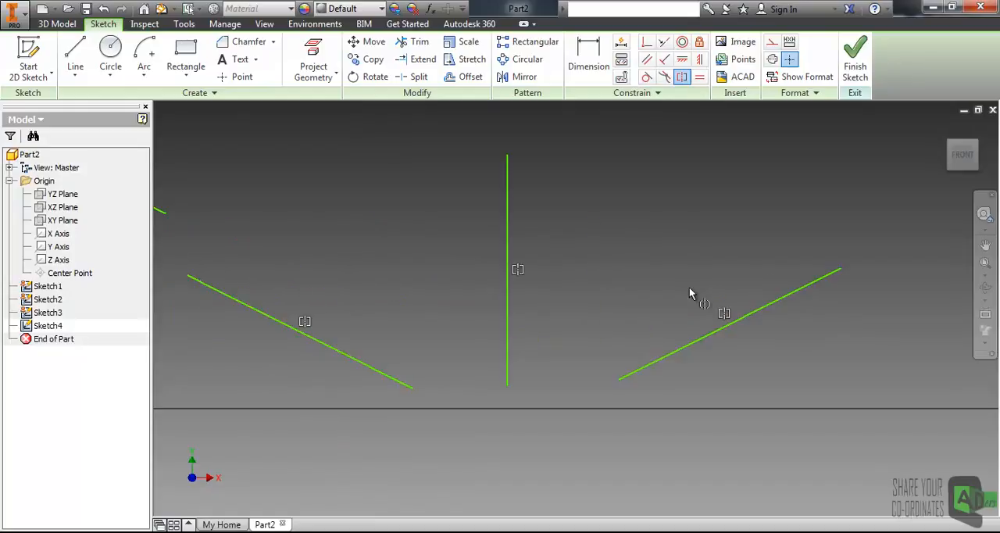
{"action": "left_click", "coordinate": [694, 340]}
{"action": "key", "text": "Delete"}
Step: Sketch a second, longer vertical line to the right of the existing vertical line
{"action": "left_click", "coordinate": [75, 53]}
{"action": "left_click", "coordinate": [625, 383]}
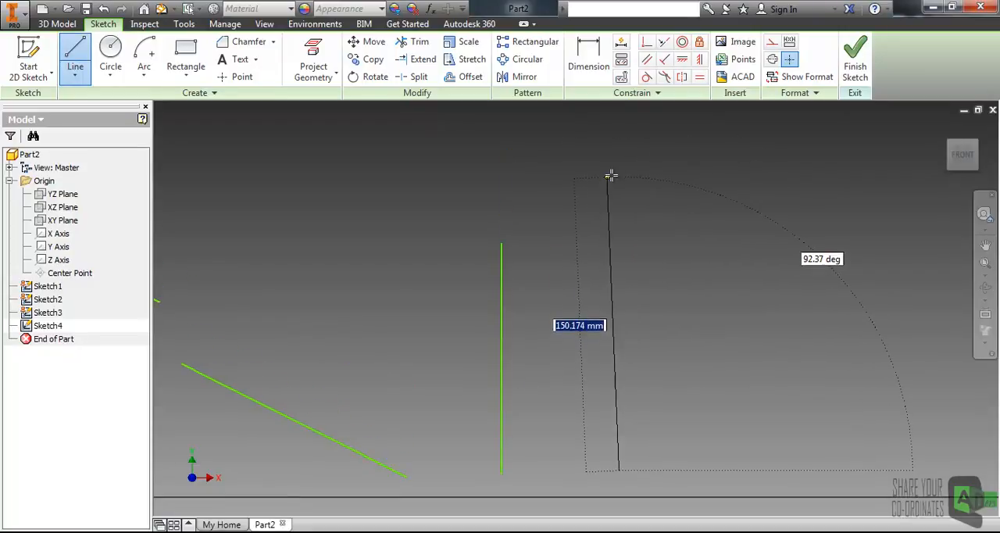
{"action": "left_click", "coordinate": [618, 169]}
{"action": "key", "text": "Escape"}
{"action": "middle_click_drag", "start_coordinate": [668, 229], "coordinate": [599, 196]}
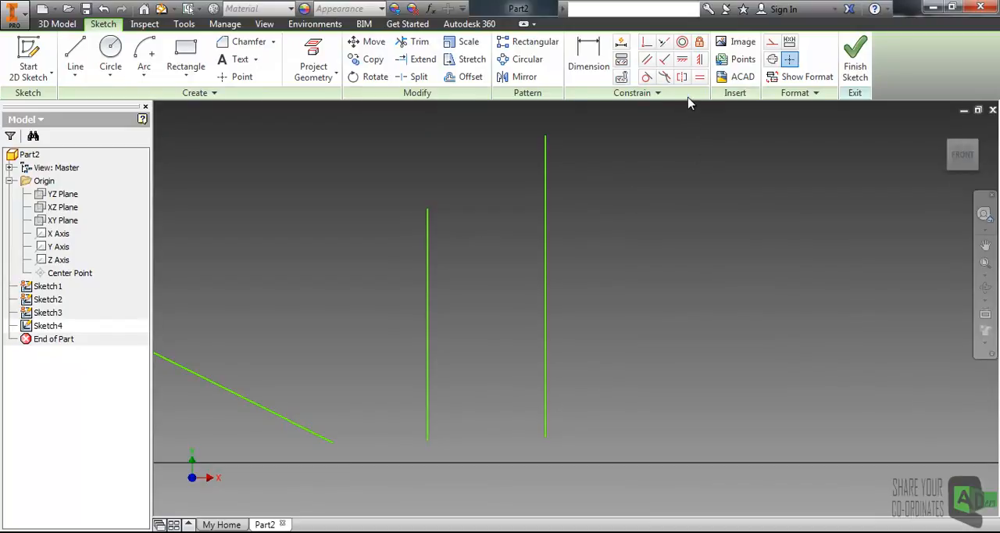
Step: Apply an Equal constraint to the two vertical lines and move the left one up roughly level with the right one
{"action": "left_click", "coordinate": [699, 78]}
{"action": "left_click", "coordinate": [547, 225]}
{"action": "left_click", "coordinate": [427, 260]}
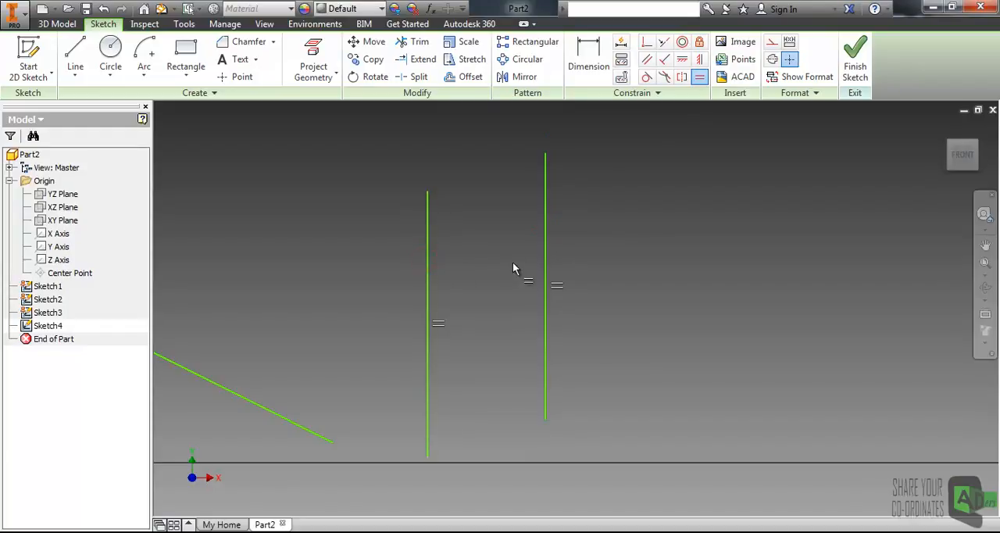
{"action": "key", "text": "Escape"}
{"action": "mouse_move", "coordinate": [426, 287]}
{"action": "left_mouse_down"}
{"action": "mouse_move", "coordinate": [425, 242]}
{"action": "mouse_move", "coordinate": [427, 253]}
{"action": "left_mouse_up"}
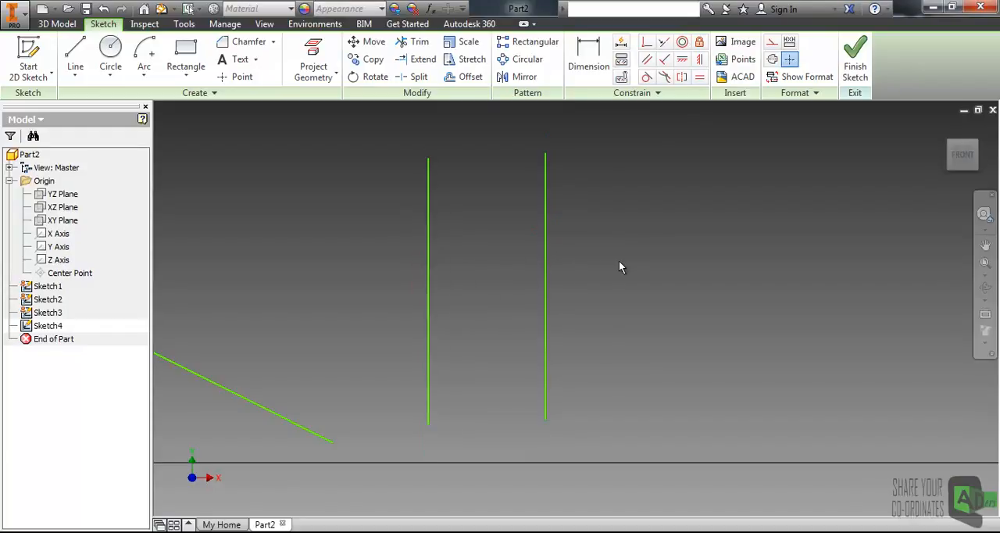
Step: Dimension the right vertical line's length as 100 mm
{"action": "left_click", "coordinate": [585, 56]}
{"action": "left_click", "coordinate": [547, 246]}
{"action": "left_click", "coordinate": [642, 270]}
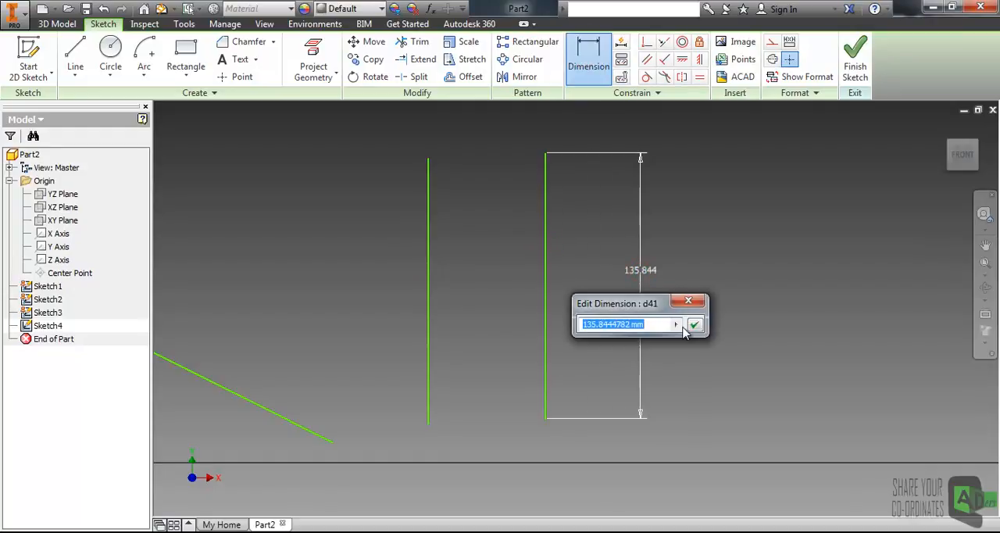
{"action": "type", "text": "10"}
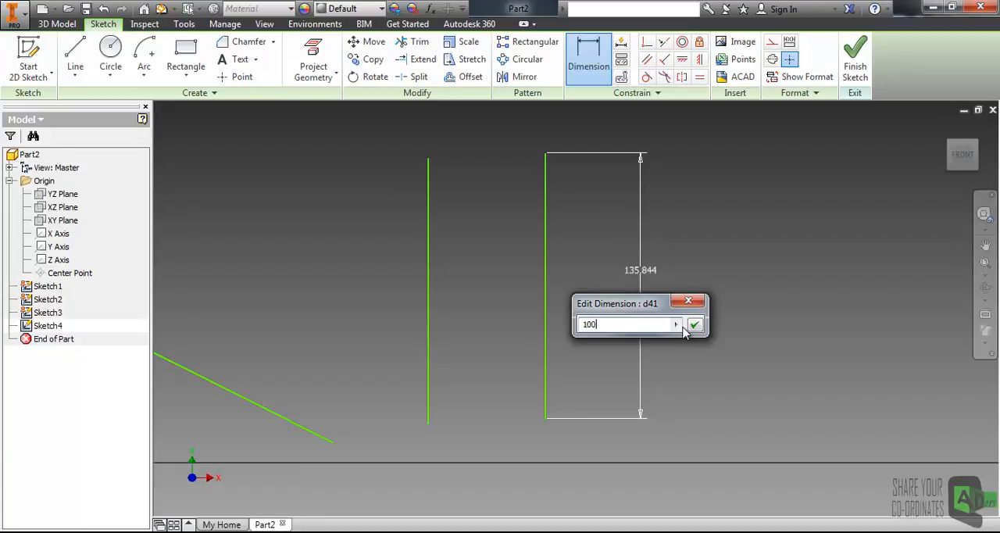
{"action": "type", "text": "0"}
{"action": "key", "text": "Return"}
{"action": "key", "text": "Escape"}
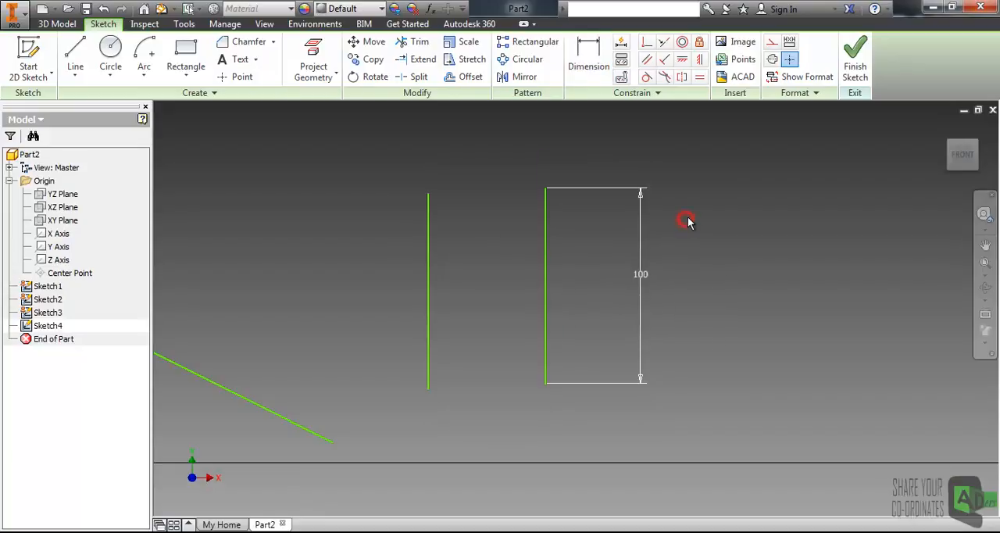
Step: Show the constraints attached to the left vertical line
{"action": "middle_click_drag", "start_coordinate": [345, 318], "coordinate": [515, 309]}
{"action": "scroll", "coordinate": [515, 307], "scroll_direction": "up", "scroll_amount": 3}
{"action": "scroll", "coordinate": [623, 301], "scroll_direction": "down", "scroll_amount": 3}
{"action": "middle_click_drag", "start_coordinate": [689, 255], "coordinate": [522, 281]}
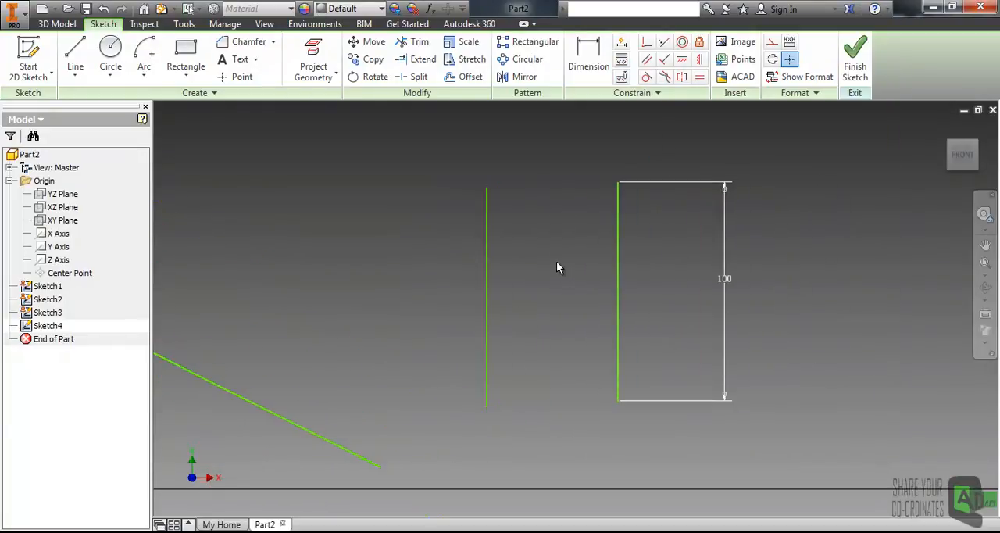
{"action": "left_click", "coordinate": [621, 59]}
{"action": "left_click", "coordinate": [488, 253]}
{"action": "key", "text": "Escape"}
Step: Select all the geometry and dimensions in the sketch and delete them
{"action": "scroll", "coordinate": [566, 248], "scroll_direction": "down", "scroll_amount": 5}
{"action": "mouse_move", "coordinate": [188, 196]}
{"action": "left_mouse_down"}
{"action": "mouse_move", "coordinate": [458, 375]}
{"action": "mouse_move", "coordinate": [586, 428]}
{"action": "mouse_move", "coordinate": [623, 428]}
{"action": "left_mouse_up"}
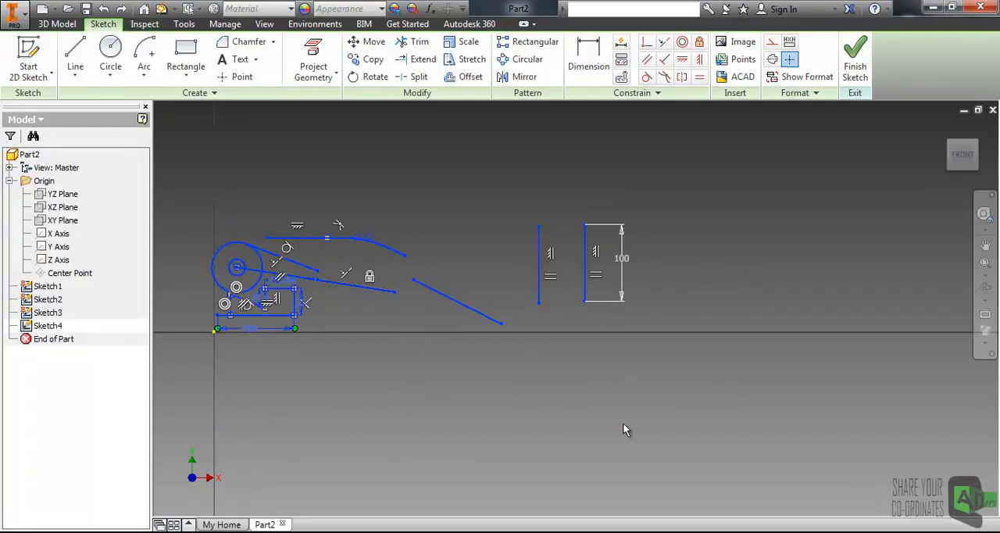
{"action": "left_click", "coordinate": [539, 355]}
{"action": "scroll", "coordinate": [495, 264], "scroll_direction": "up", "scroll_amount": 2}
{"action": "scroll", "coordinate": [601, 268], "scroll_direction": "up", "scroll_amount": 3}
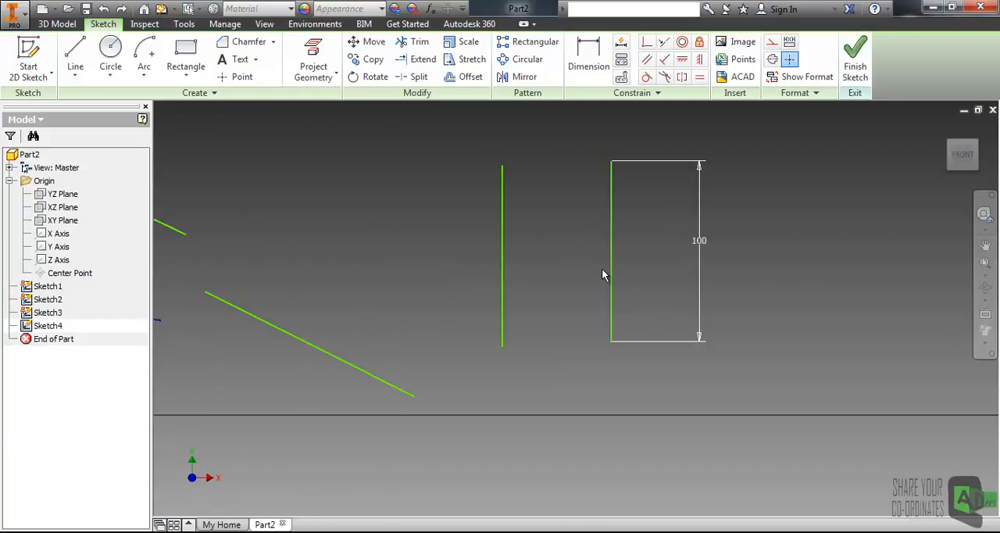
{"action": "scroll", "coordinate": [602, 268], "scroll_direction": "down", "scroll_amount": 5}
{"action": "left_click_drag", "start_coordinate": [290, 185], "coordinate": [789, 422]}
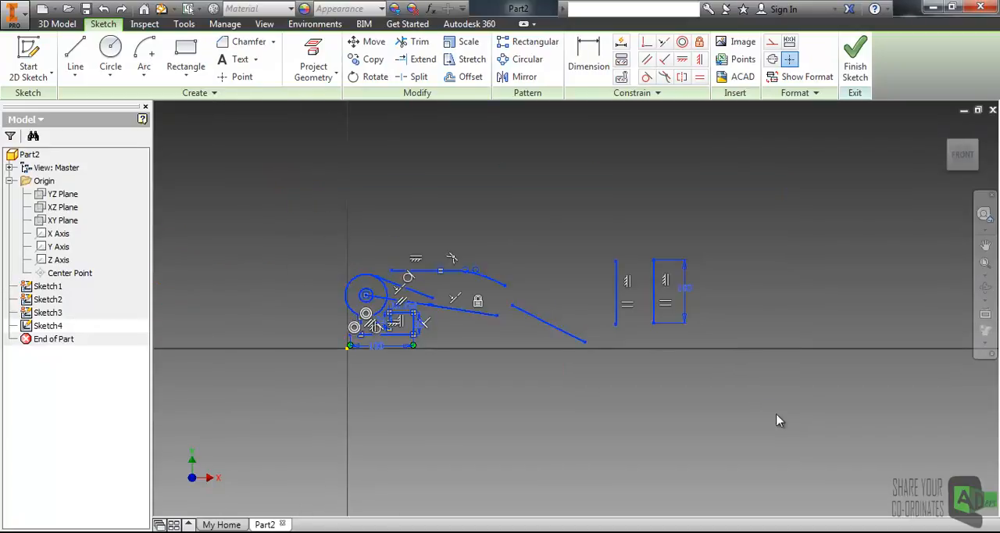
{"action": "key", "text": "Delete"}
Step: Draw a two-point rectangle above and to the right of the sketch origin, without dimensions
{"action": "scroll", "coordinate": [388, 298], "scroll_direction": "down", "scroll_amount": 1}
{"action": "scroll", "coordinate": [461, 308], "scroll_direction": "up", "scroll_amount": 2}
{"action": "scroll", "coordinate": [462, 308], "scroll_direction": "down", "scroll_amount": 2}
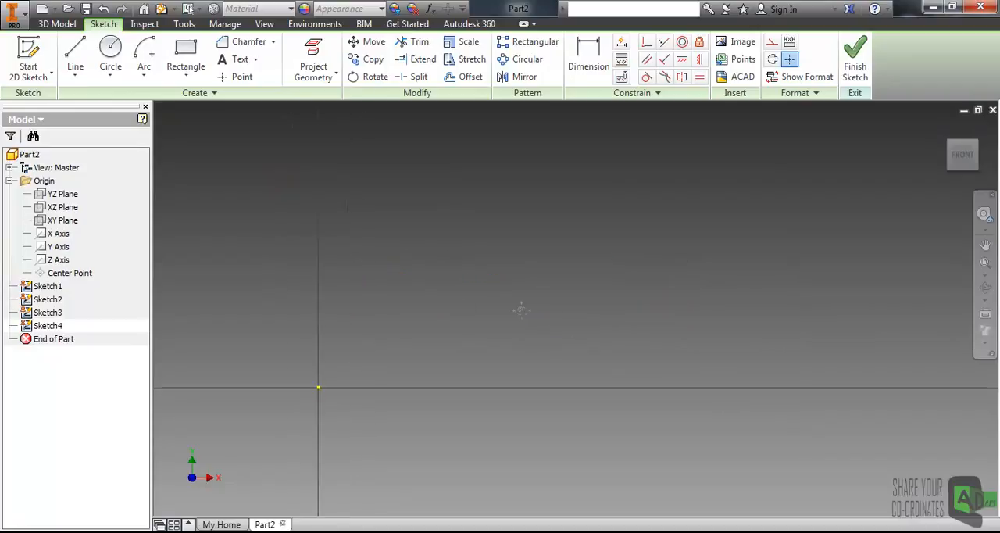
{"action": "left_click", "coordinate": [185, 53]}
{"action": "left_click", "coordinate": [479, 287]}
{"action": "left_click", "coordinate": [655, 364]}
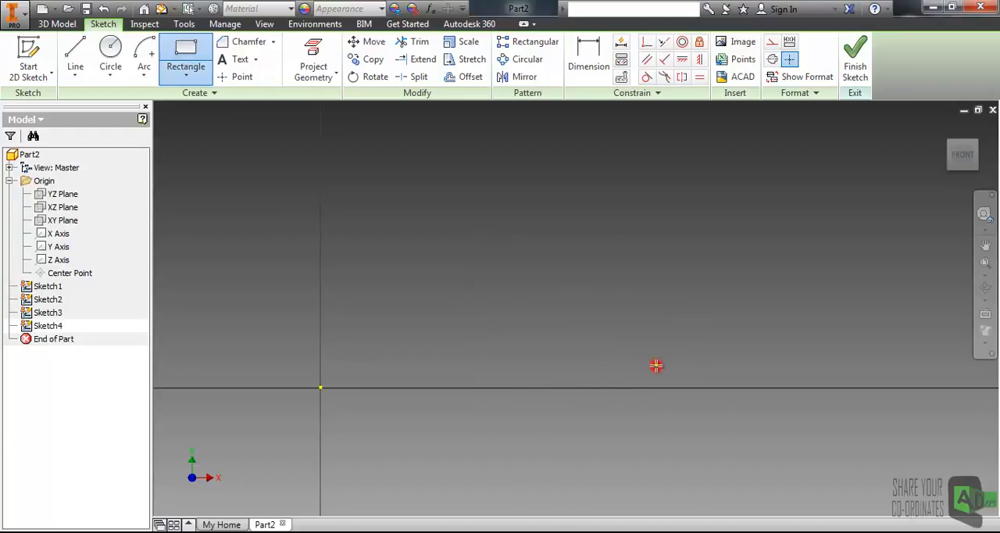
{"action": "key", "text": "Escape"}
{"action": "middle_click_drag", "start_coordinate": [524, 330], "coordinate": [475, 265]}
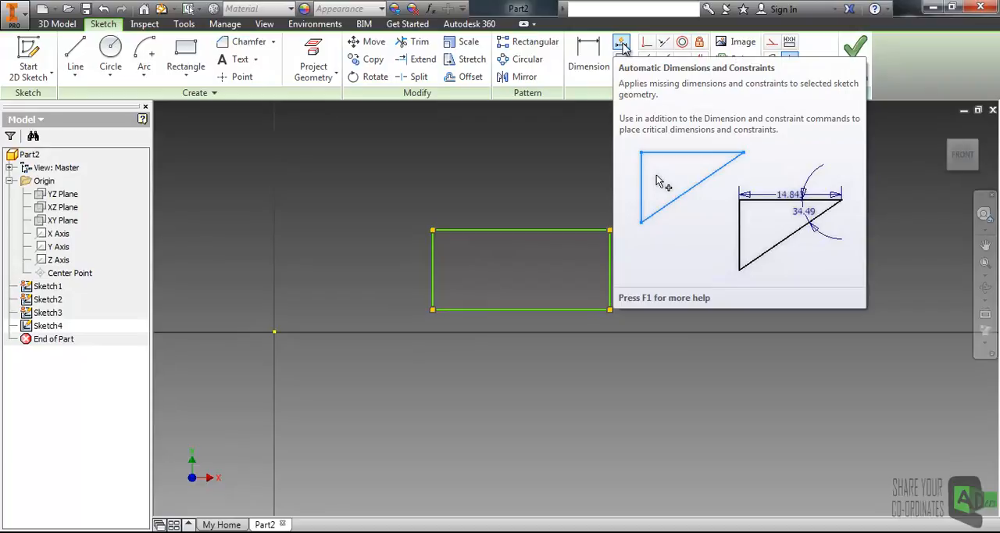
Step: Automatically dimension the rectangle's four lines with dimensions enabled and constraints excluded
{"action": "left_click", "coordinate": [622, 45]}
{"action": "left_click_drag", "start_coordinate": [215, 115], "coordinate": [680, 110]}
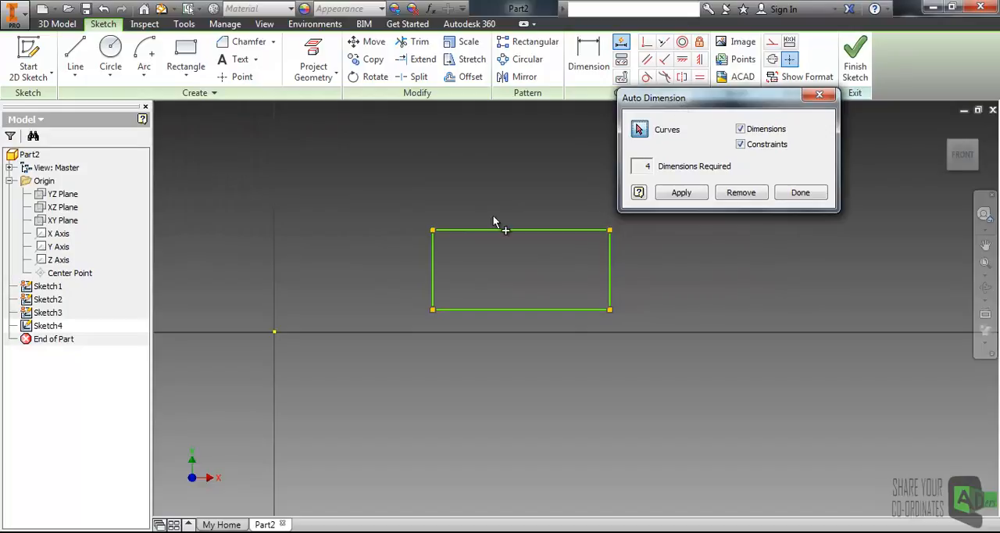
{"action": "left_click", "coordinate": [457, 231]}
{"action": "left_click", "coordinate": [432, 258]}
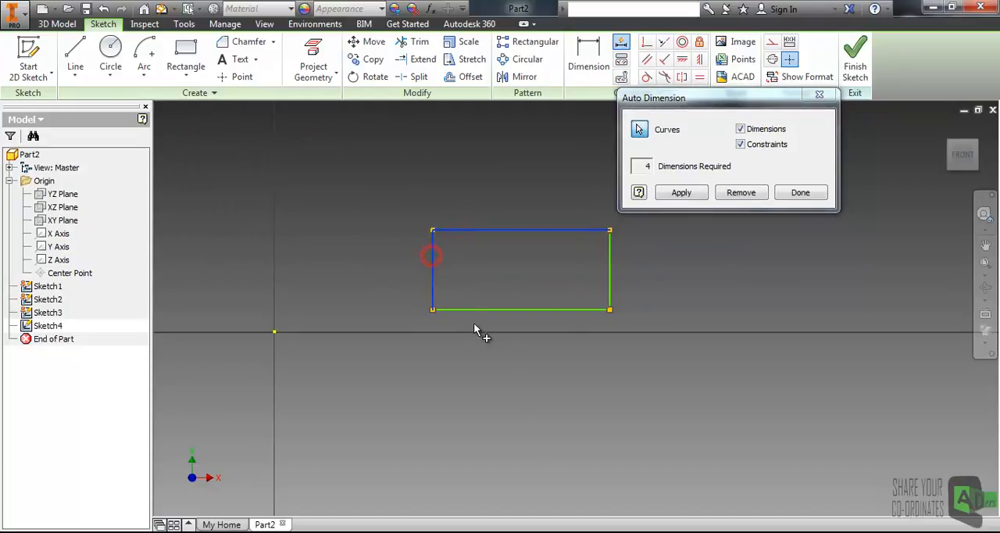
{"action": "left_click", "coordinate": [481, 308]}
{"action": "left_click", "coordinate": [610, 275]}
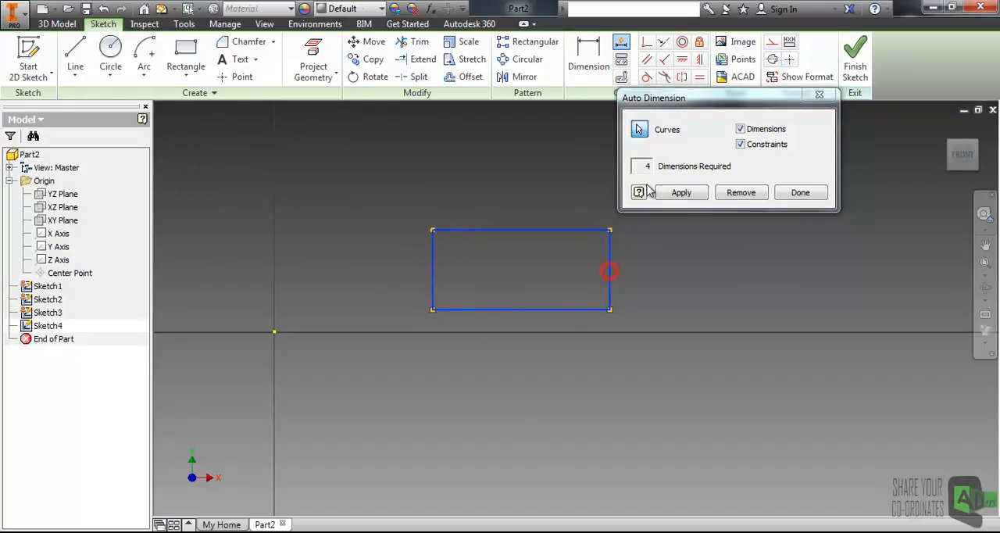
{"action": "left_click_drag", "start_coordinate": [678, 100], "coordinate": [614, 101]}
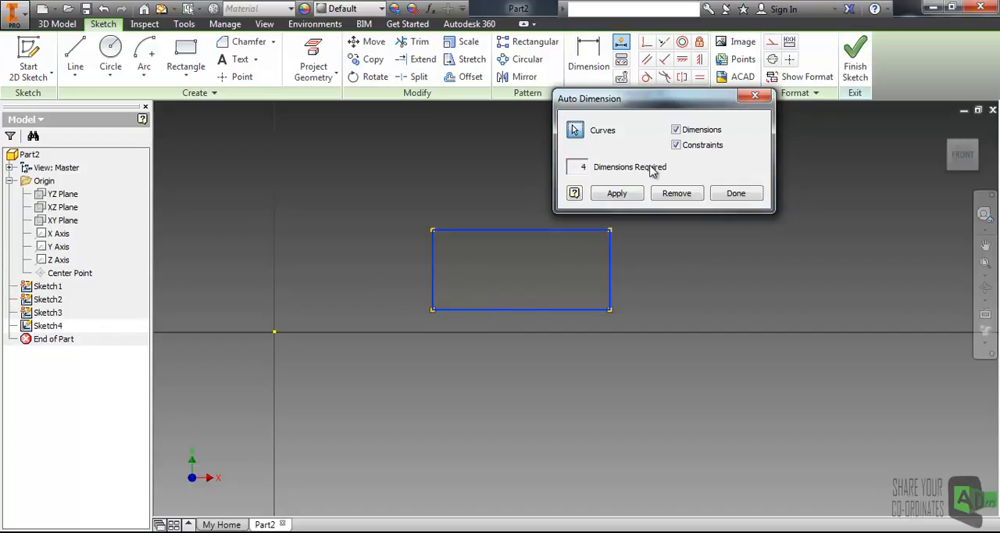
{"action": "left_click", "coordinate": [678, 146]}
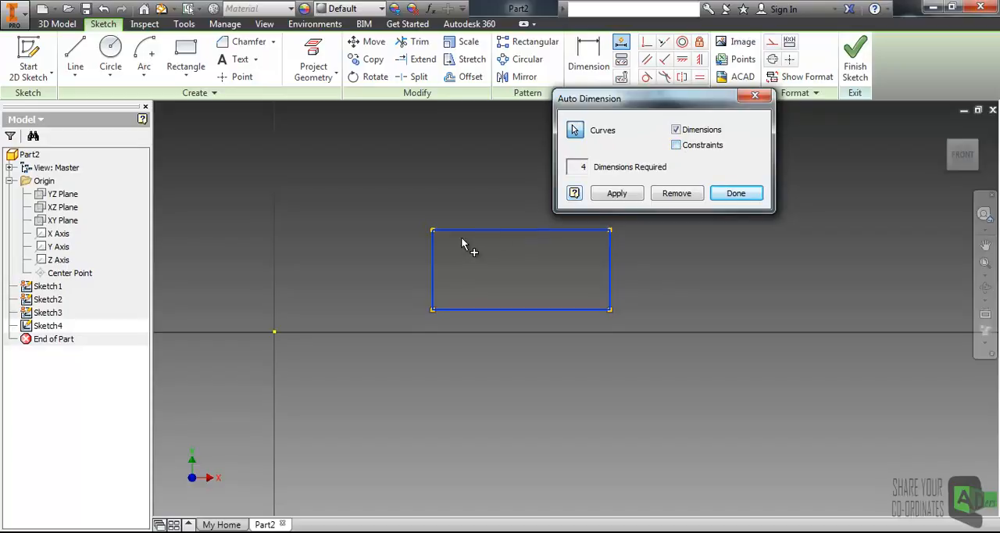
{"action": "left_click", "coordinate": [623, 196]}
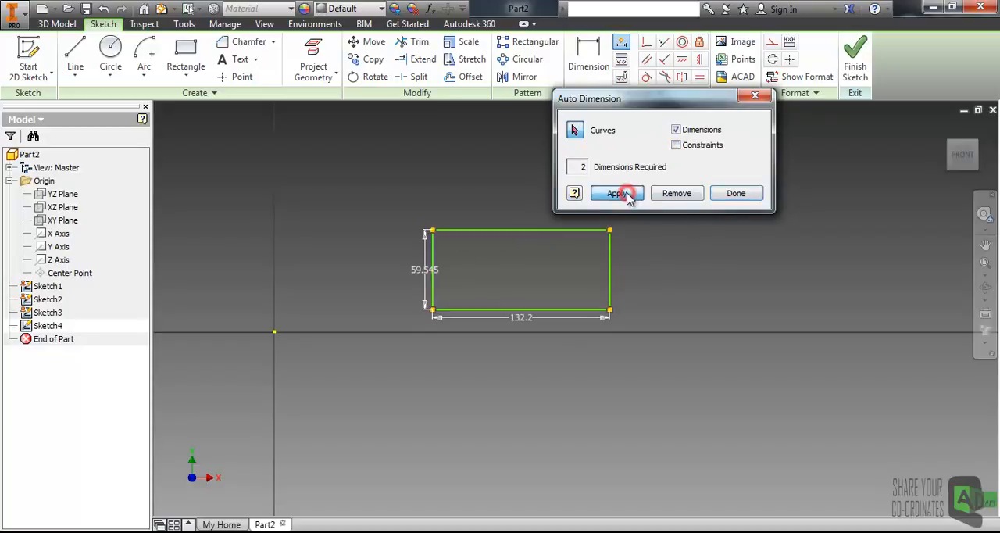
{"action": "left_click", "coordinate": [628, 193]}
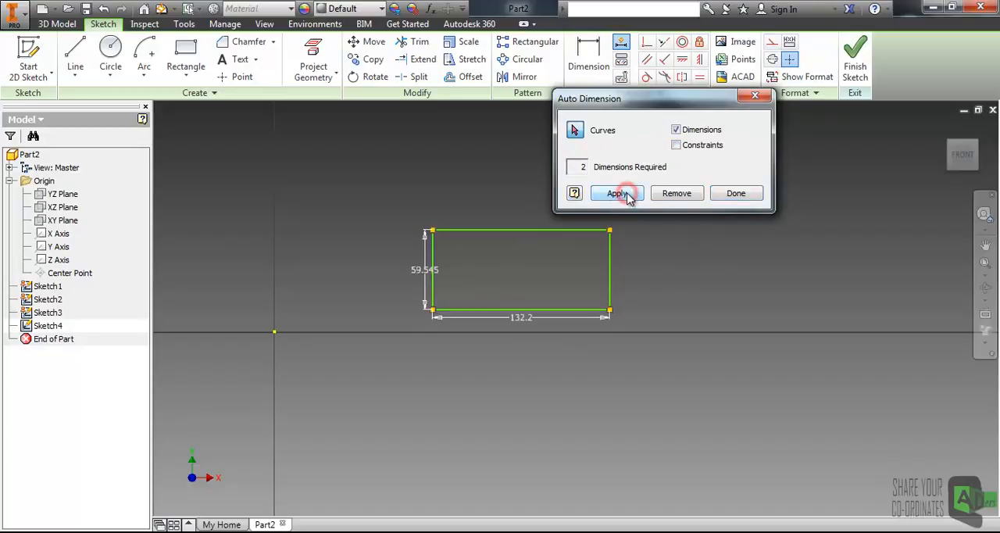
Step: Include constraints in the automatic dimensioning, apply it and finish the command
{"action": "left_click", "coordinate": [677, 145]}
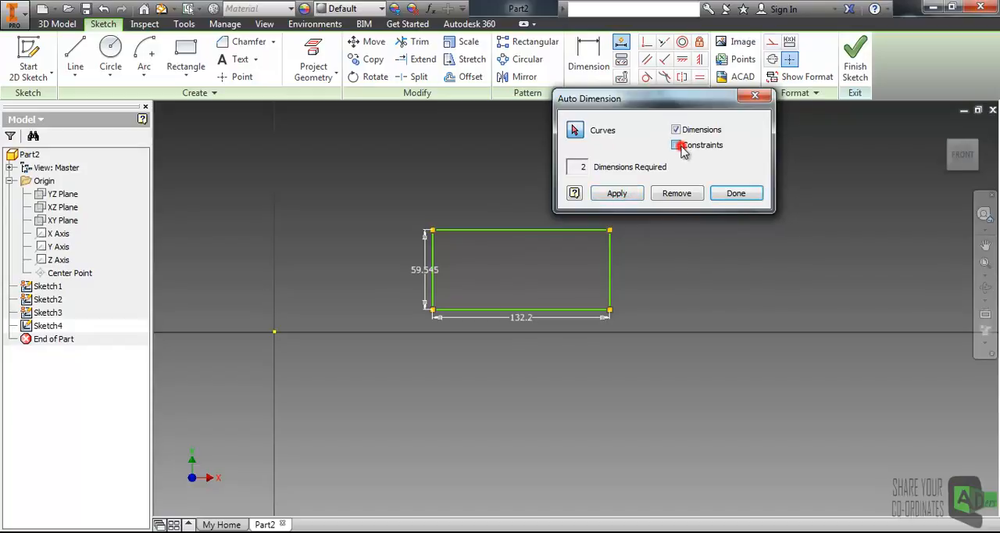
{"action": "left_click", "coordinate": [614, 197]}
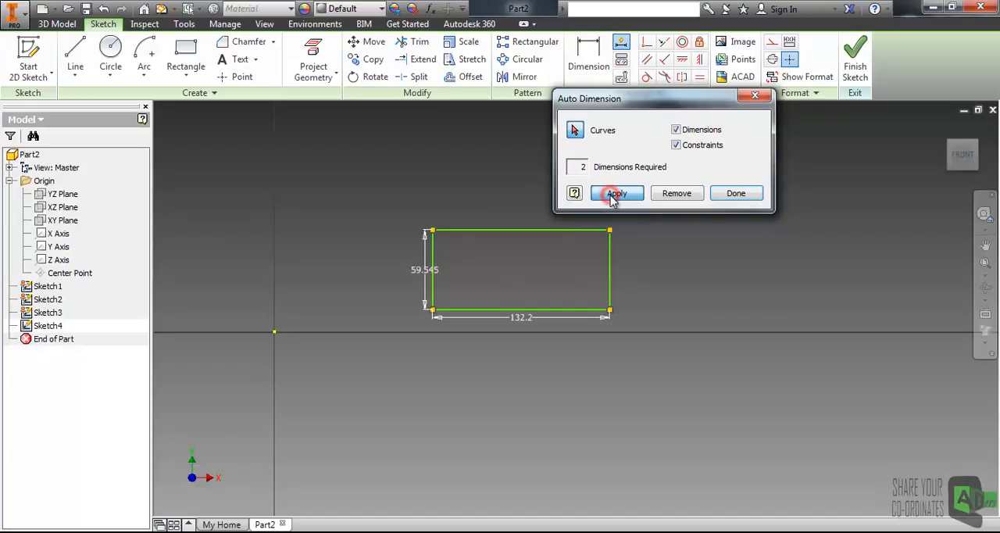
{"action": "left_click", "coordinate": [722, 195]}
{"action": "left_click", "coordinate": [622, 286]}
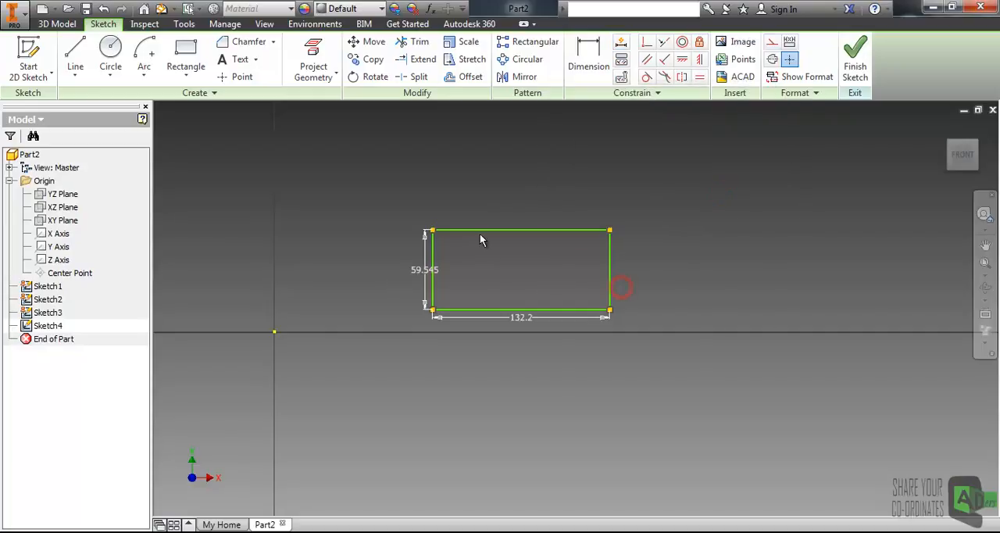
Step: Try Automatic Dimensions and Constraints once more on the sketch with both options enabled, and finish the command
{"action": "scroll", "coordinate": [500, 251], "scroll_direction": "down", "scroll_amount": 3}
{"action": "scroll", "coordinate": [347, 274], "scroll_direction": "up", "scroll_amount": 3}
{"action": "middle_click_drag", "start_coordinate": [342, 280], "coordinate": [407, 280]}
{"action": "left_click", "coordinate": [621, 41]}
{"action": "left_click", "coordinate": [617, 194]}
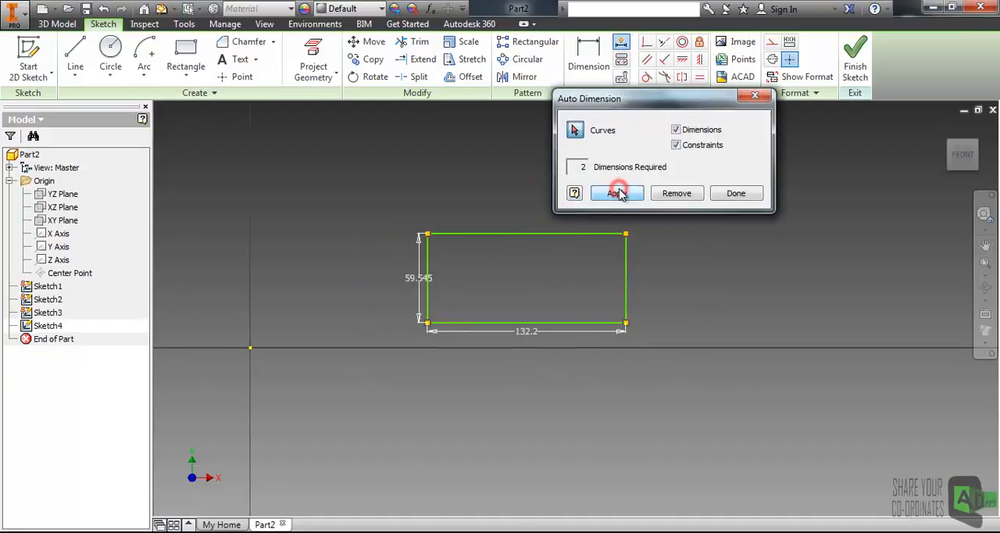
{"action": "left_click", "coordinate": [713, 193]}
Step: Select the rectangle's upper horizontal line to preview its constraints, and clear the selection
{"action": "middle_click_drag", "start_coordinate": [623, 170], "coordinate": [509, 187]}
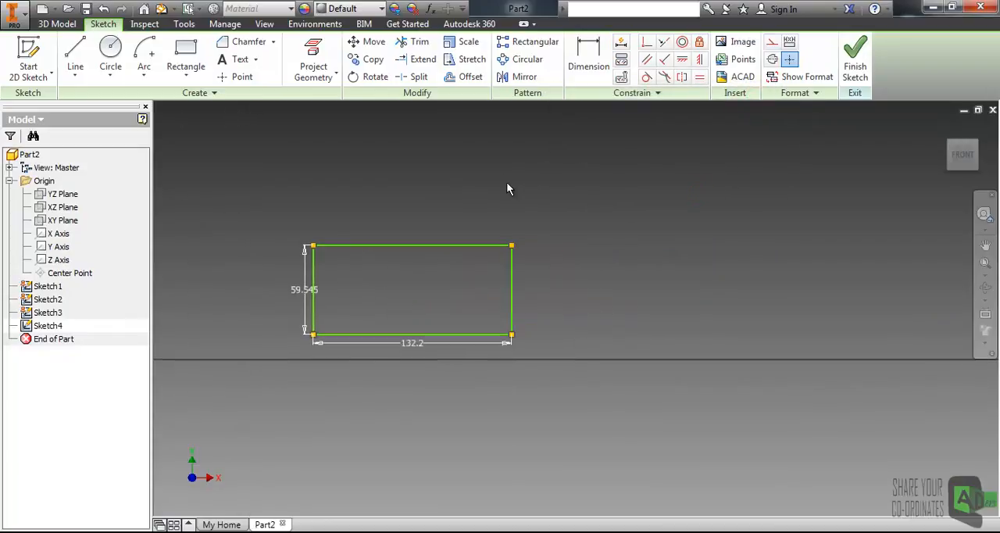
{"action": "scroll", "coordinate": [508, 188], "scroll_direction": "up", "scroll_amount": 3}
{"action": "scroll", "coordinate": [362, 258], "scroll_direction": "down", "scroll_amount": 2}
{"action": "mouse_move", "coordinate": [327, 332]}
{"action": "middle_mouse_down"}
{"action": "mouse_move", "coordinate": [339, 228]}
{"action": "mouse_move", "coordinate": [335, 283]}
{"action": "mouse_move", "coordinate": [274, 311]}
{"action": "mouse_move", "coordinate": [404, 253]}
{"action": "mouse_move", "coordinate": [384, 263]}
{"action": "middle_mouse_up"}
{"action": "scroll", "coordinate": [407, 256], "scroll_direction": "down", "scroll_amount": 2}
{"action": "scroll", "coordinate": [409, 263], "scroll_direction": "up", "scroll_amount": 5}
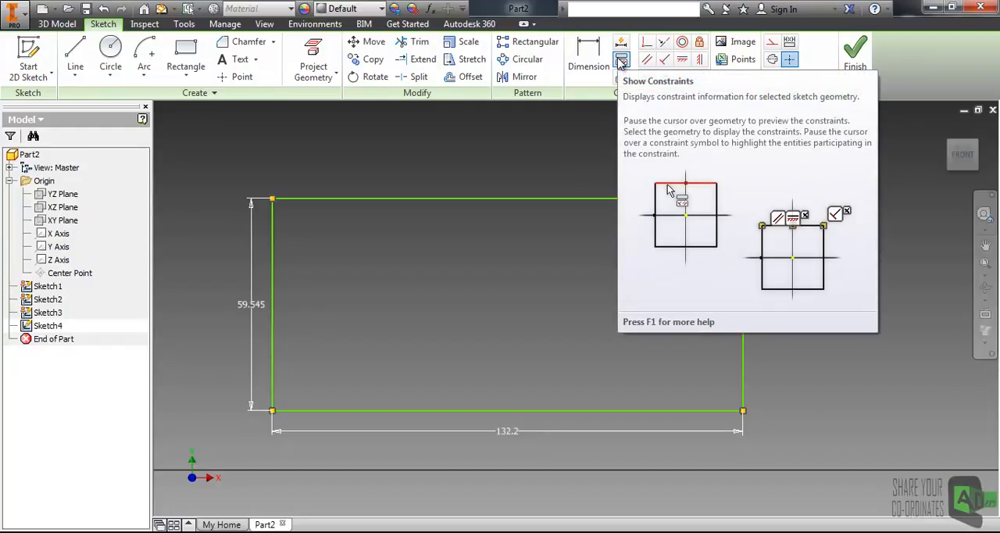
{"action": "left_click", "coordinate": [522, 167]}
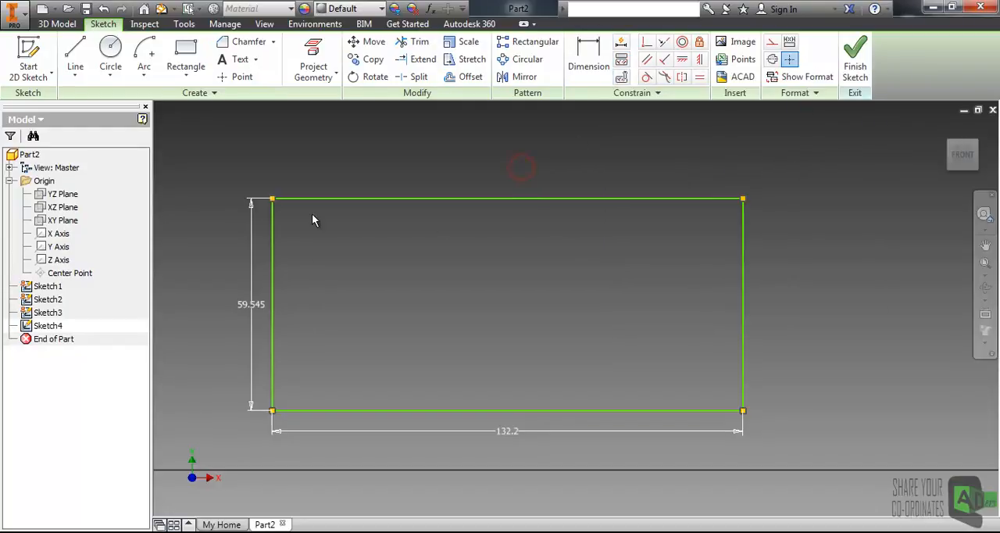
{"action": "left_click", "coordinate": [327, 199]}
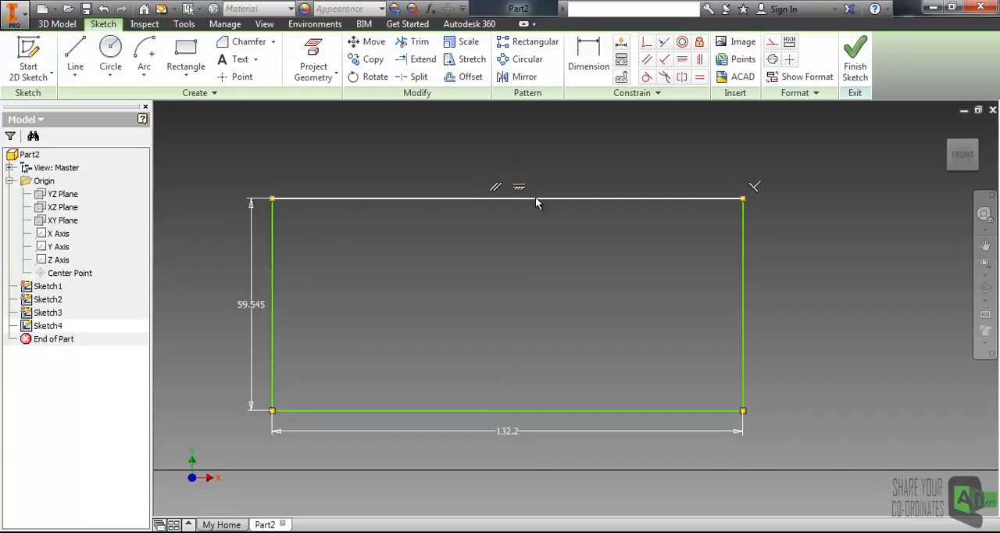
{"action": "left_click", "coordinate": [501, 264]}
Step: Use Show Constraints to display the constraints attached to the rectangle's upper horizontal line
{"action": "scroll", "coordinate": [528, 260], "scroll_direction": "down", "scroll_amount": 2}
{"action": "scroll", "coordinate": [543, 268], "scroll_direction": "up", "scroll_amount": 3}
{"action": "scroll", "coordinate": [576, 264], "scroll_direction": "down", "scroll_amount": 1}
{"action": "scroll", "coordinate": [539, 254], "scroll_direction": "down", "scroll_amount": 2}
{"action": "middle_click_drag", "start_coordinate": [529, 254], "coordinate": [512, 260]}
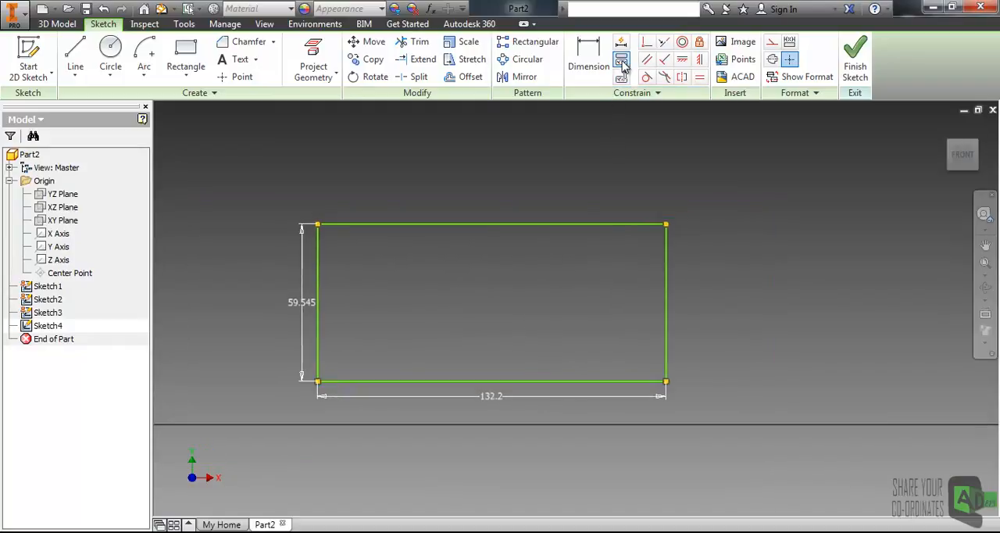
{"action": "left_click", "coordinate": [622, 62]}
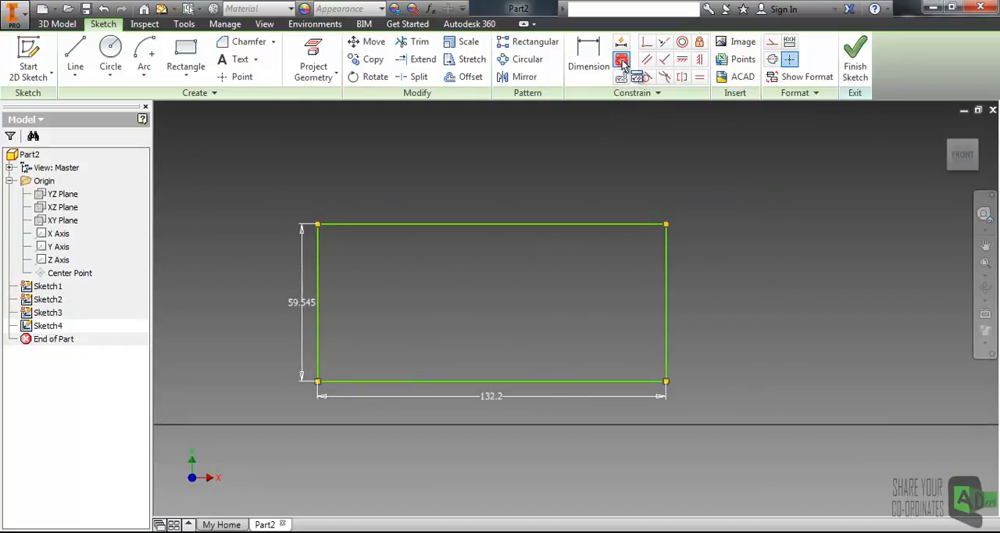
{"action": "left_click", "coordinate": [520, 223]}
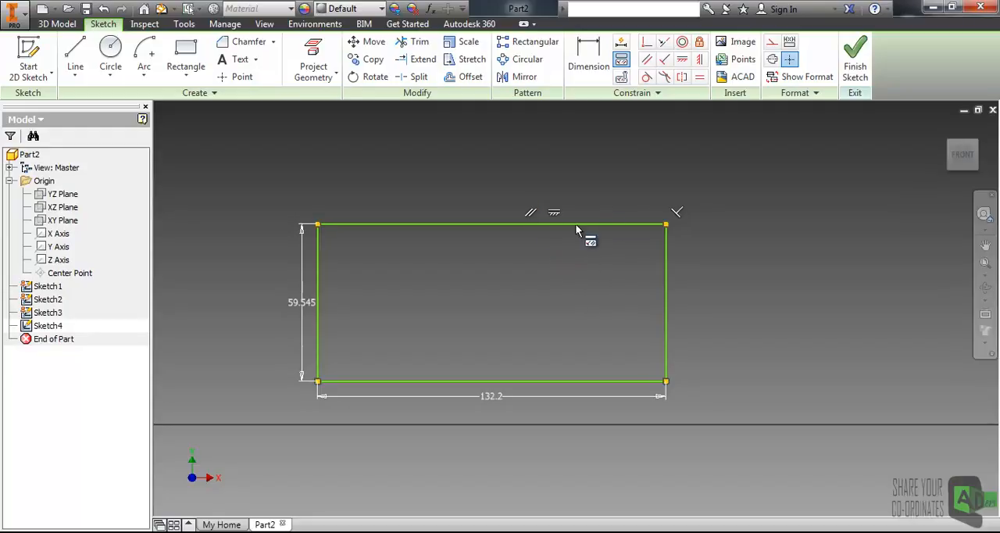
{"action": "scroll", "coordinate": [581, 232], "scroll_direction": "down", "scroll_amount": 3}
{"action": "scroll", "coordinate": [580, 232], "scroll_direction": "up", "scroll_amount": 3}
{"action": "middle_click_drag", "start_coordinate": [551, 246], "coordinate": [564, 245]}
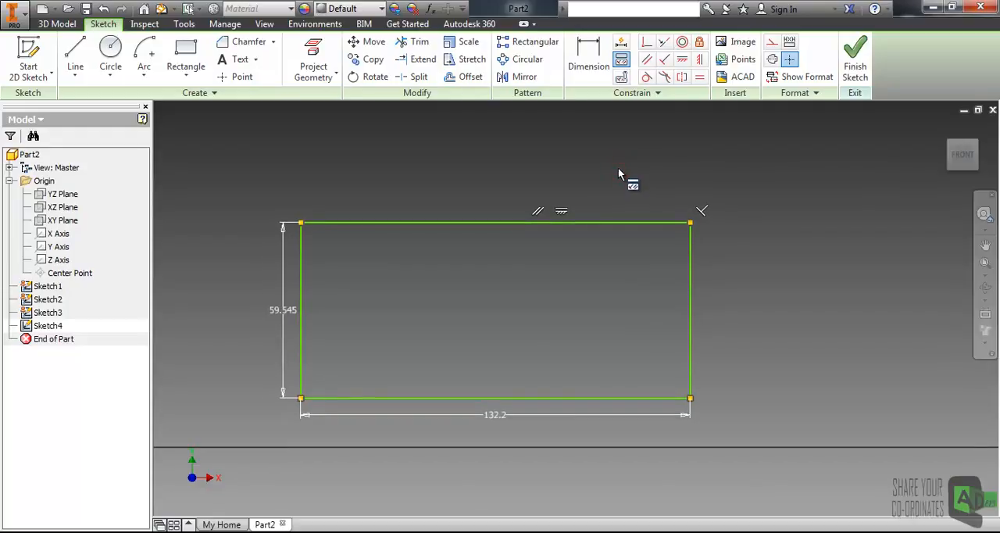
{"action": "middle_click_drag", "start_coordinate": [693, 172], "coordinate": [604, 162]}
{"action": "scroll", "coordinate": [599, 162], "scroll_direction": "down", "scroll_amount": 4}
{"action": "scroll", "coordinate": [538, 211], "scroll_direction": "up", "scroll_amount": 4}
{"action": "middle_click_drag", "start_coordinate": [485, 222], "coordinate": [552, 209]}
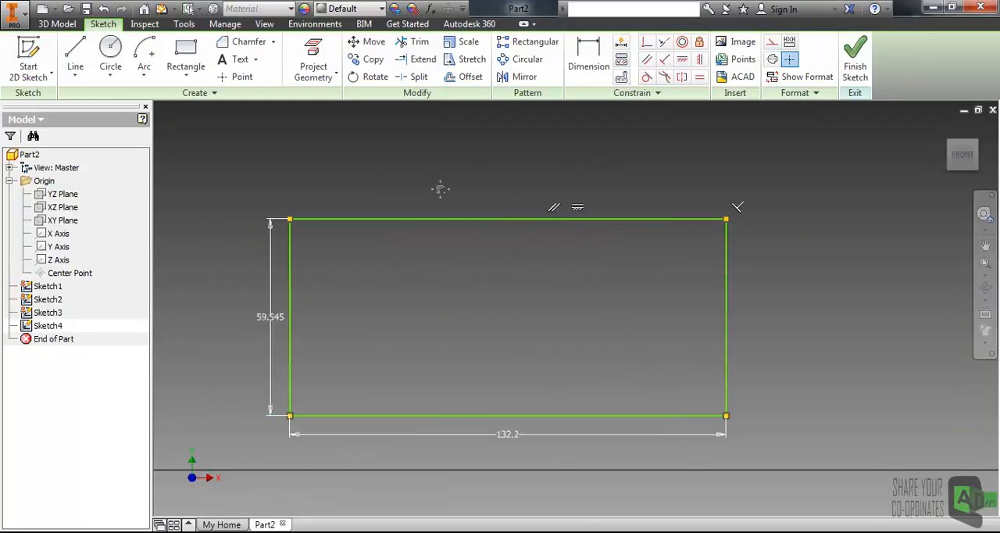
{"action": "scroll", "coordinate": [469, 191], "scroll_direction": "up", "scroll_amount": 3}
{"action": "middle_click_drag", "start_coordinate": [544, 183], "coordinate": [550, 197]}
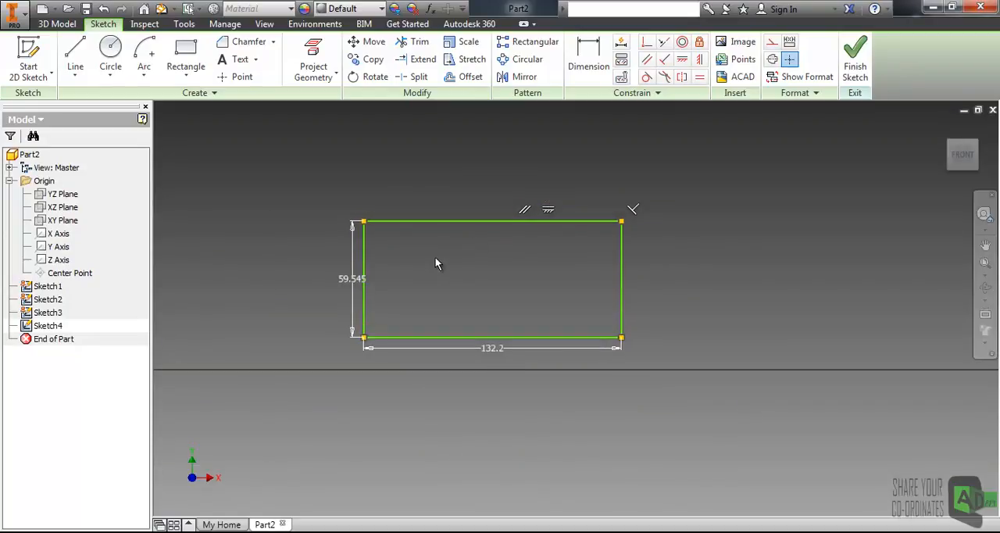